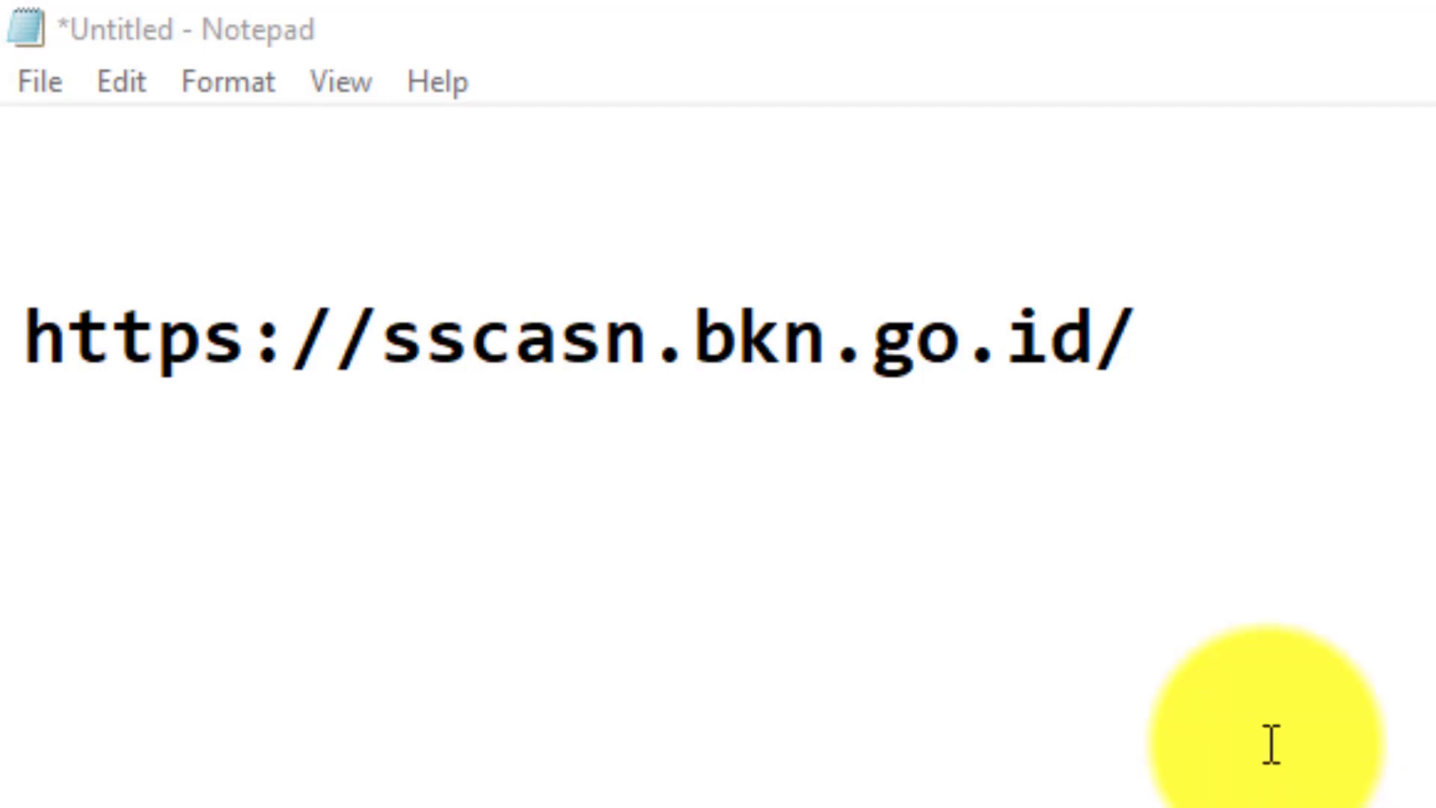
{"action": "left_click_drag", "start_coordinate": [1180, 329], "coordinate": [35, 353]}
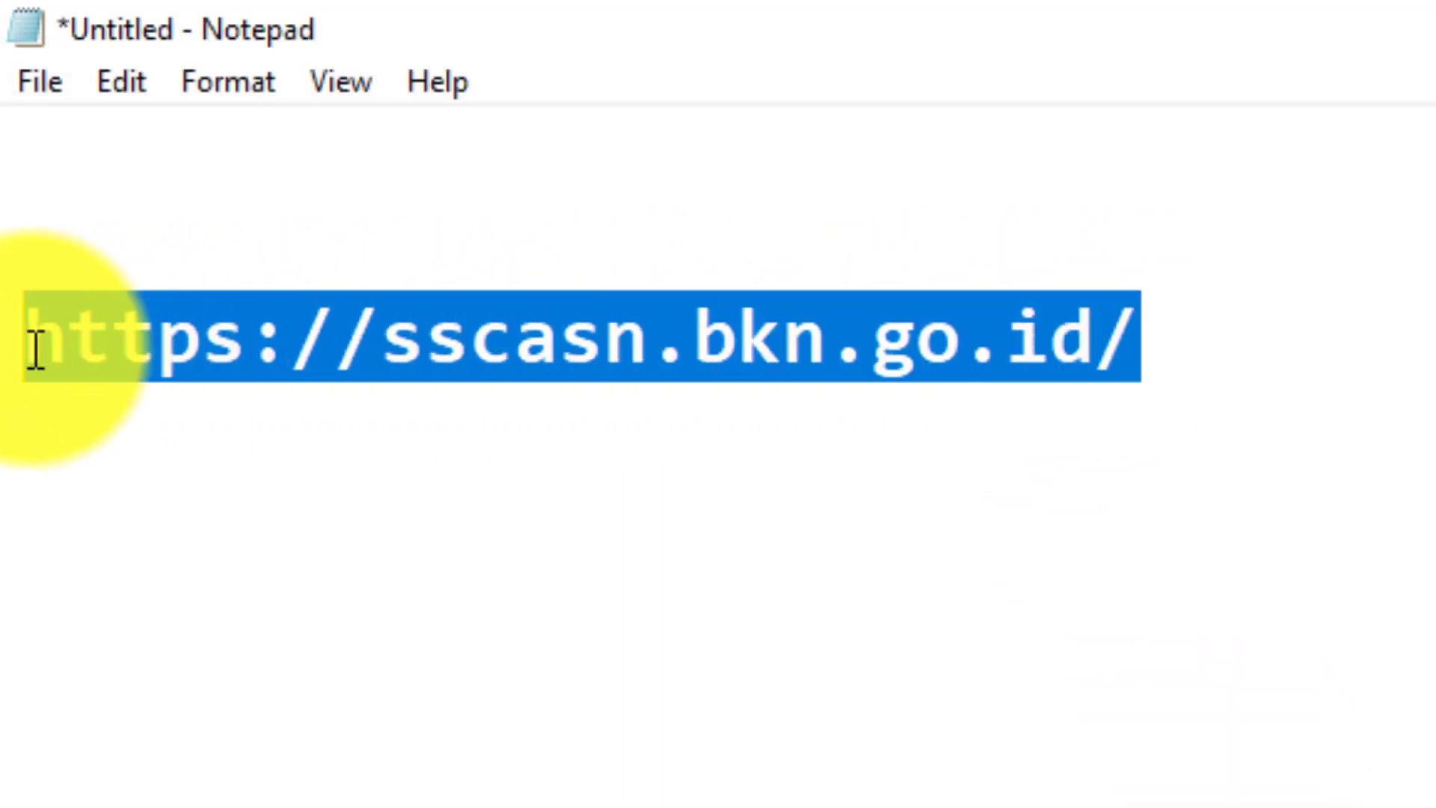
{"action": "right_click", "coordinate": [552, 340]}
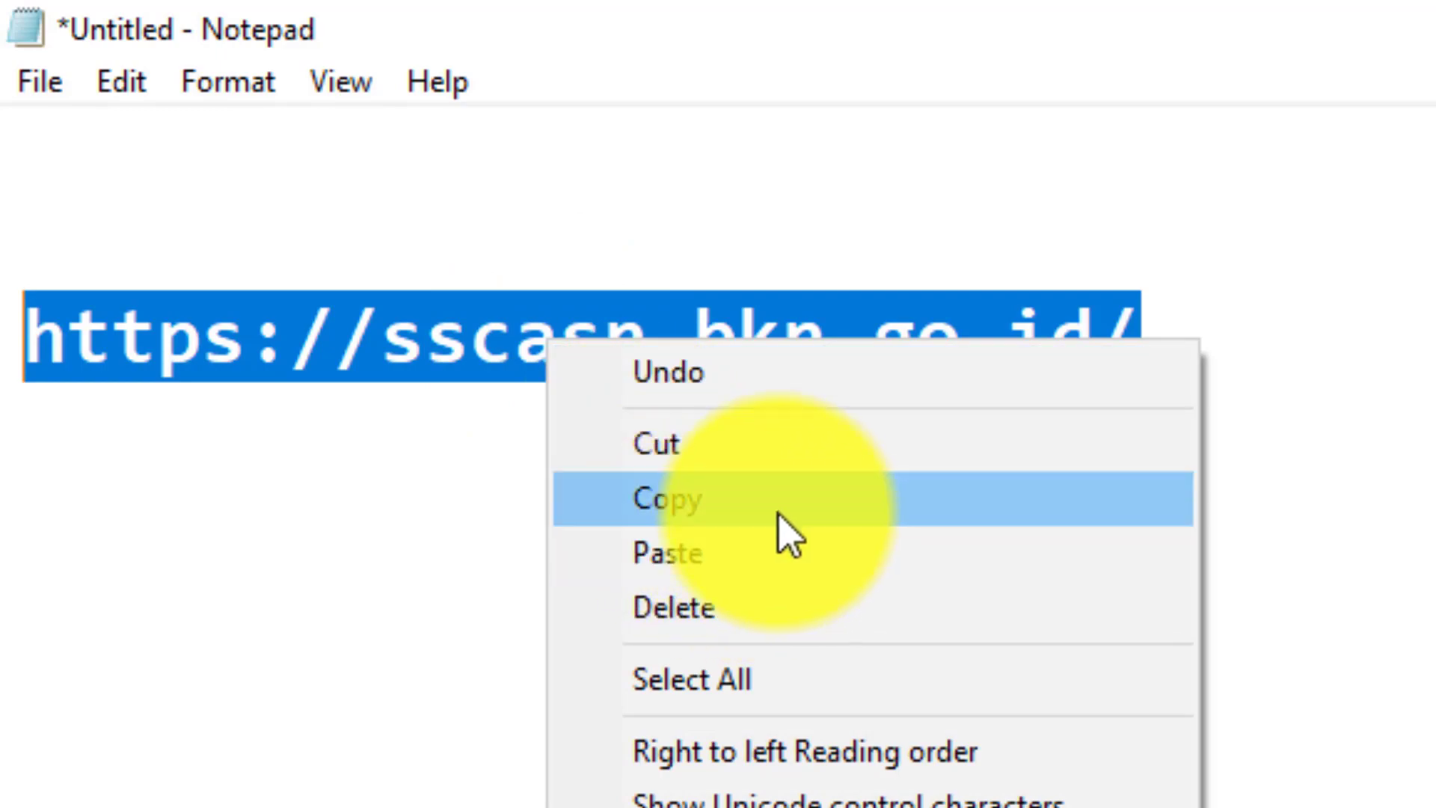
{"action": "left_click", "coordinate": [776, 513]}
{"action": "left_click", "coordinate": [528, 797]}
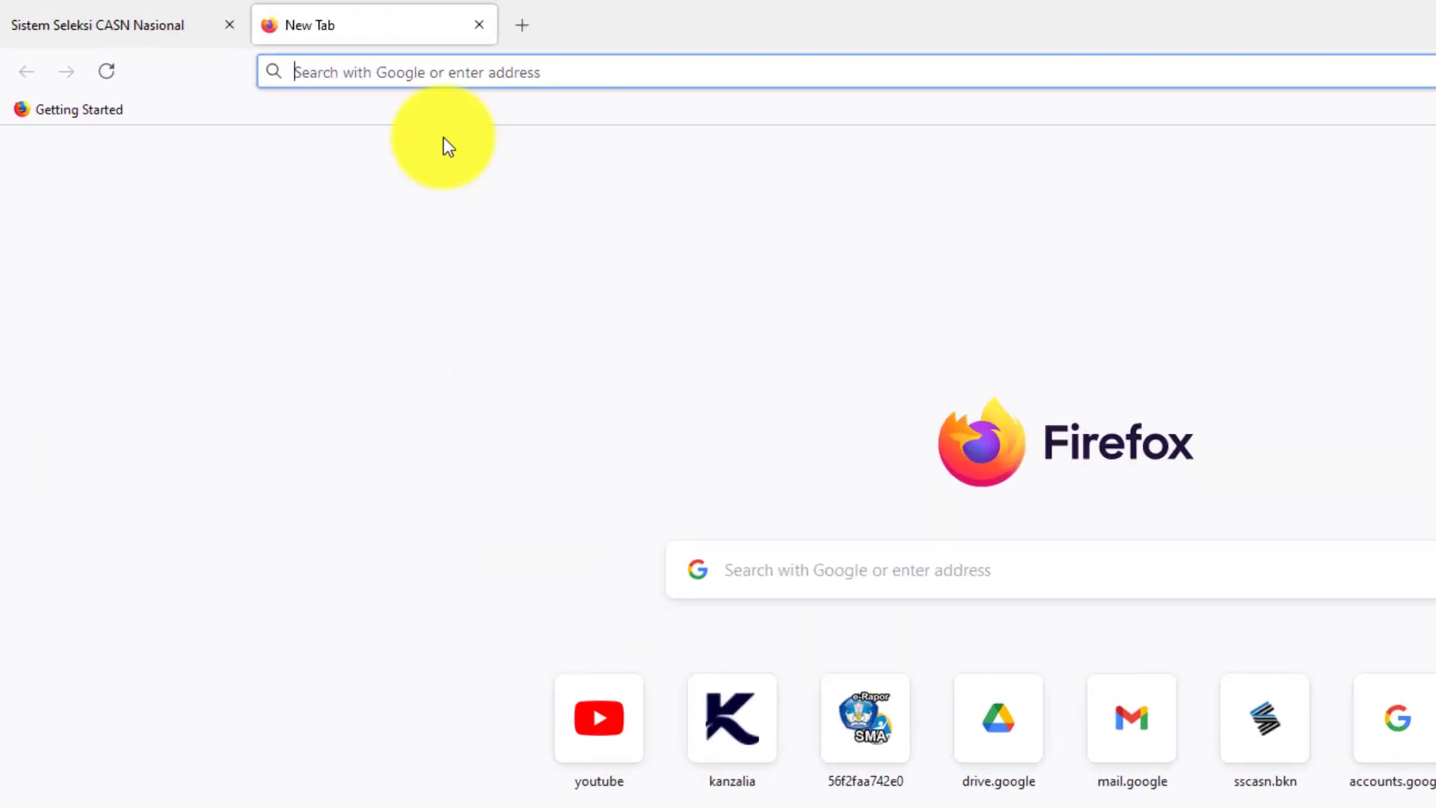
Step: Paste and load the SSCASN address, then go to the SSCASN 2021 login page
{"action": "right_click", "coordinate": [440, 74]}
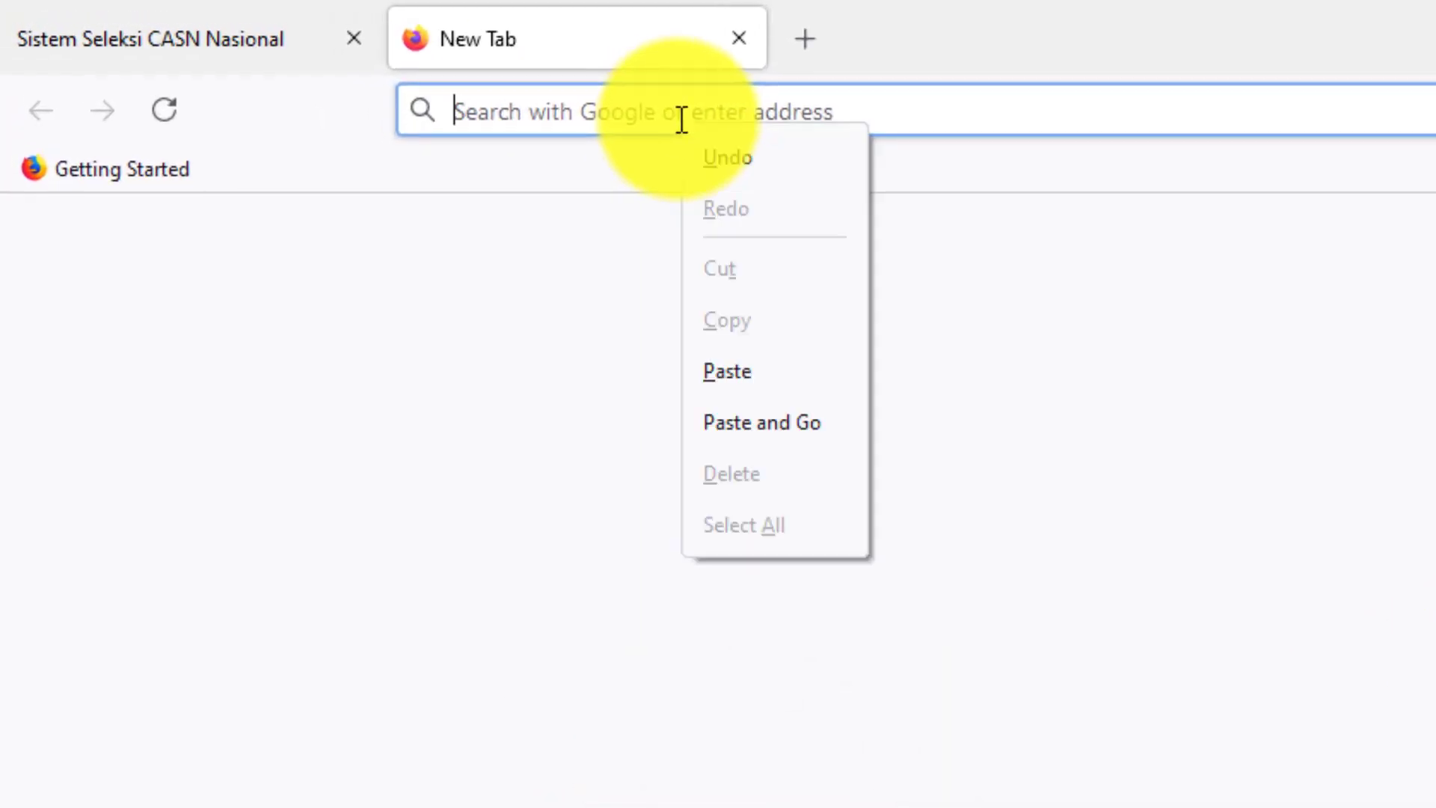
{"action": "left_click", "coordinate": [804, 420]}
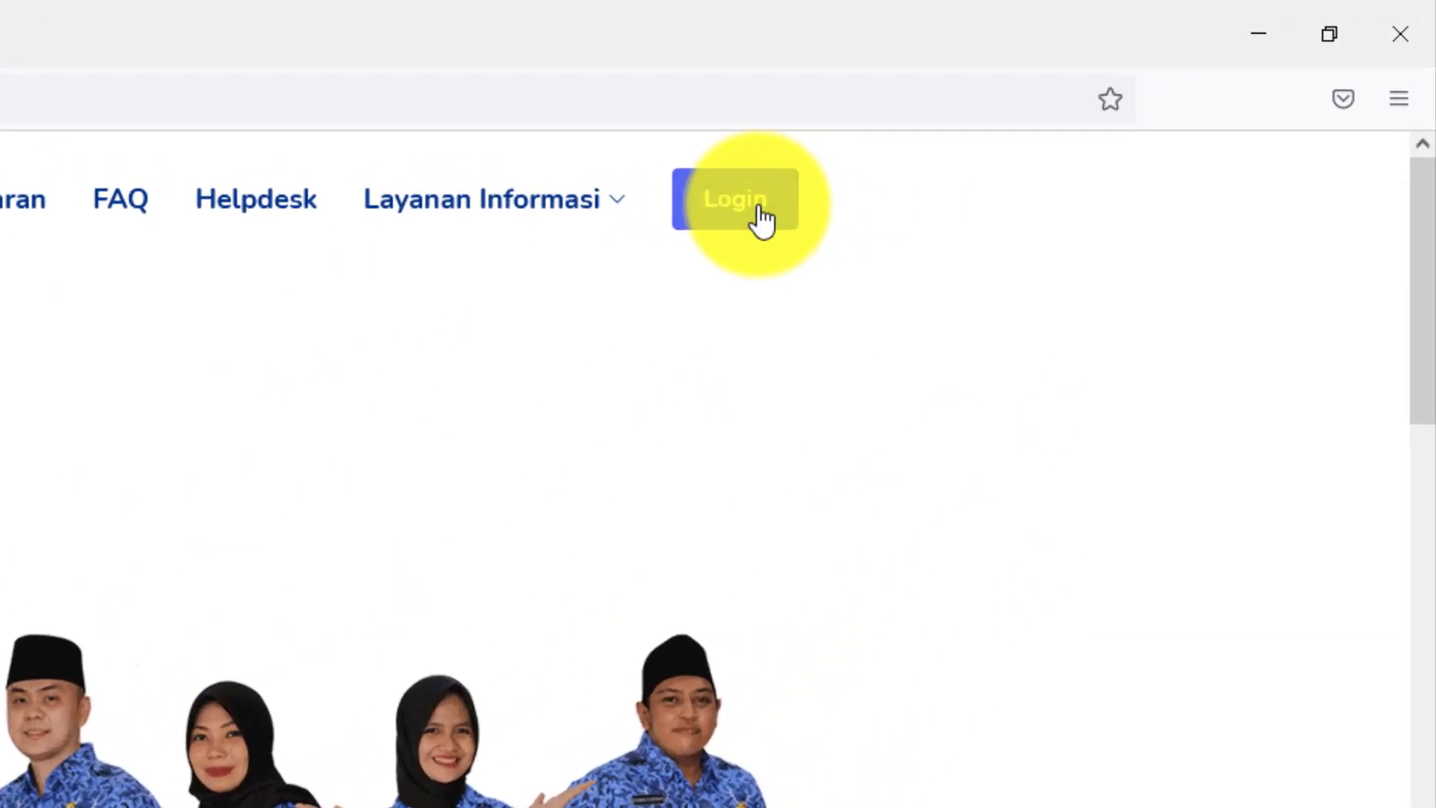
{"action": "left_click", "coordinate": [761, 220]}
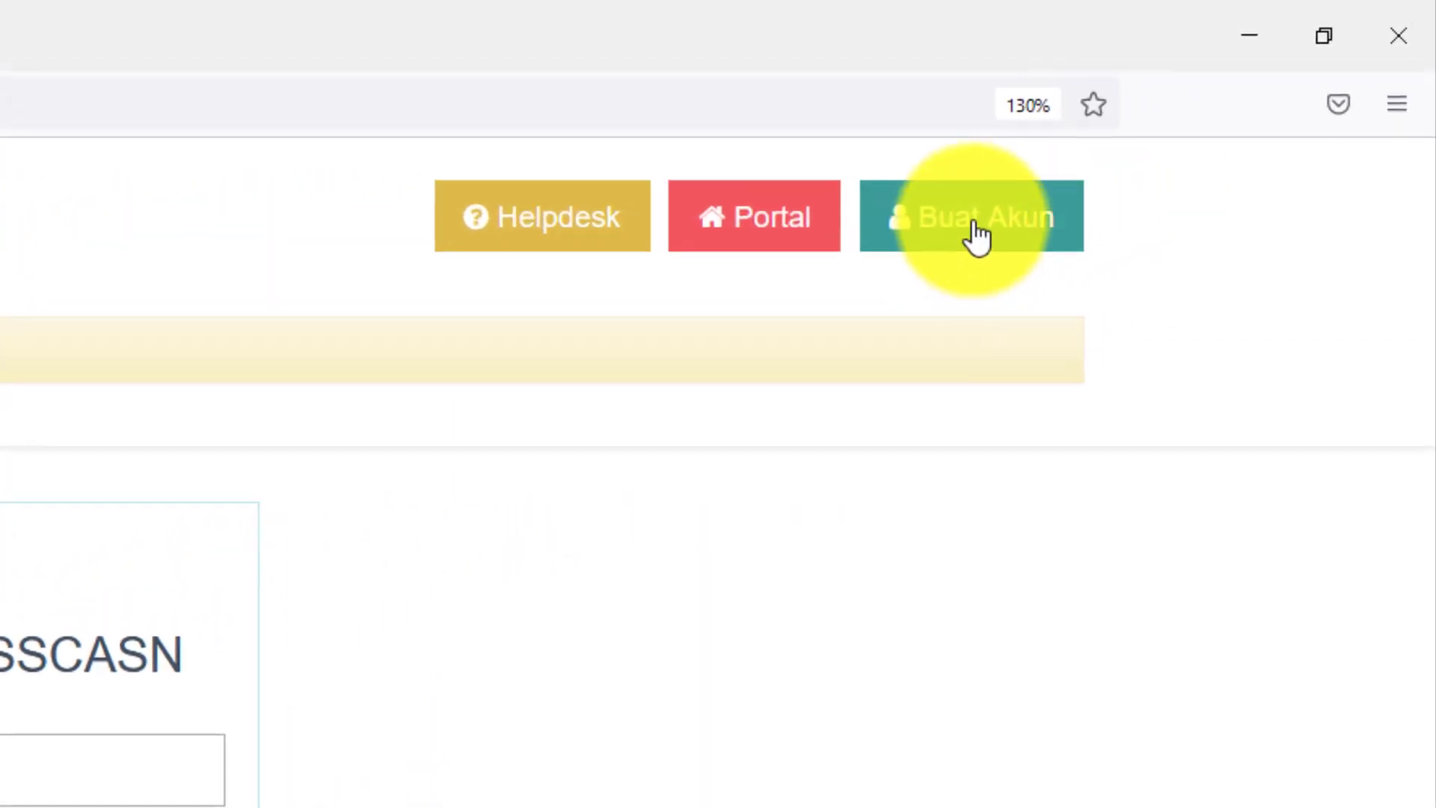
Step: Open the Buat Akun registration page from the SSCASN login screen
{"action": "left_click", "coordinate": [976, 235]}
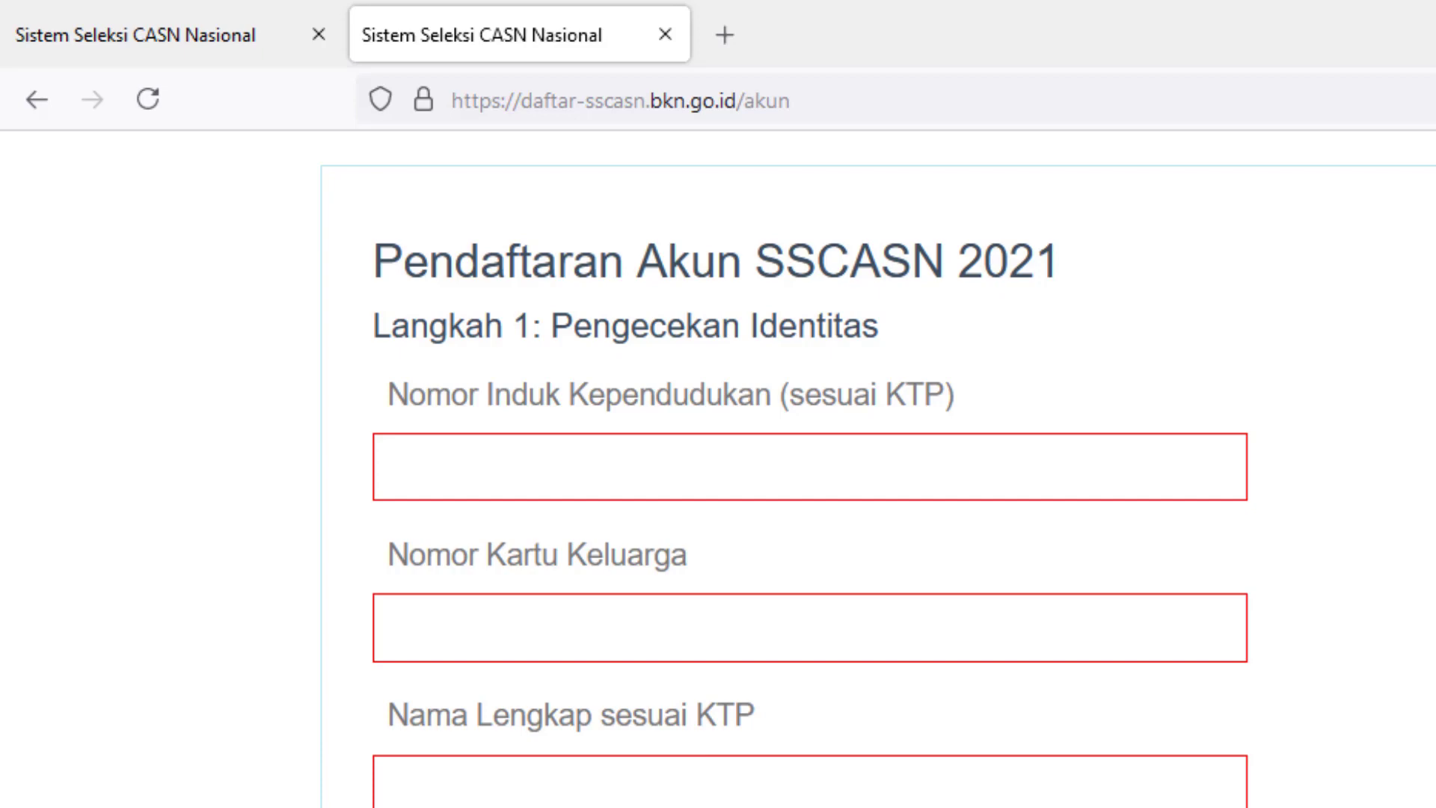
{"action": "left_click", "coordinate": [910, 468]}
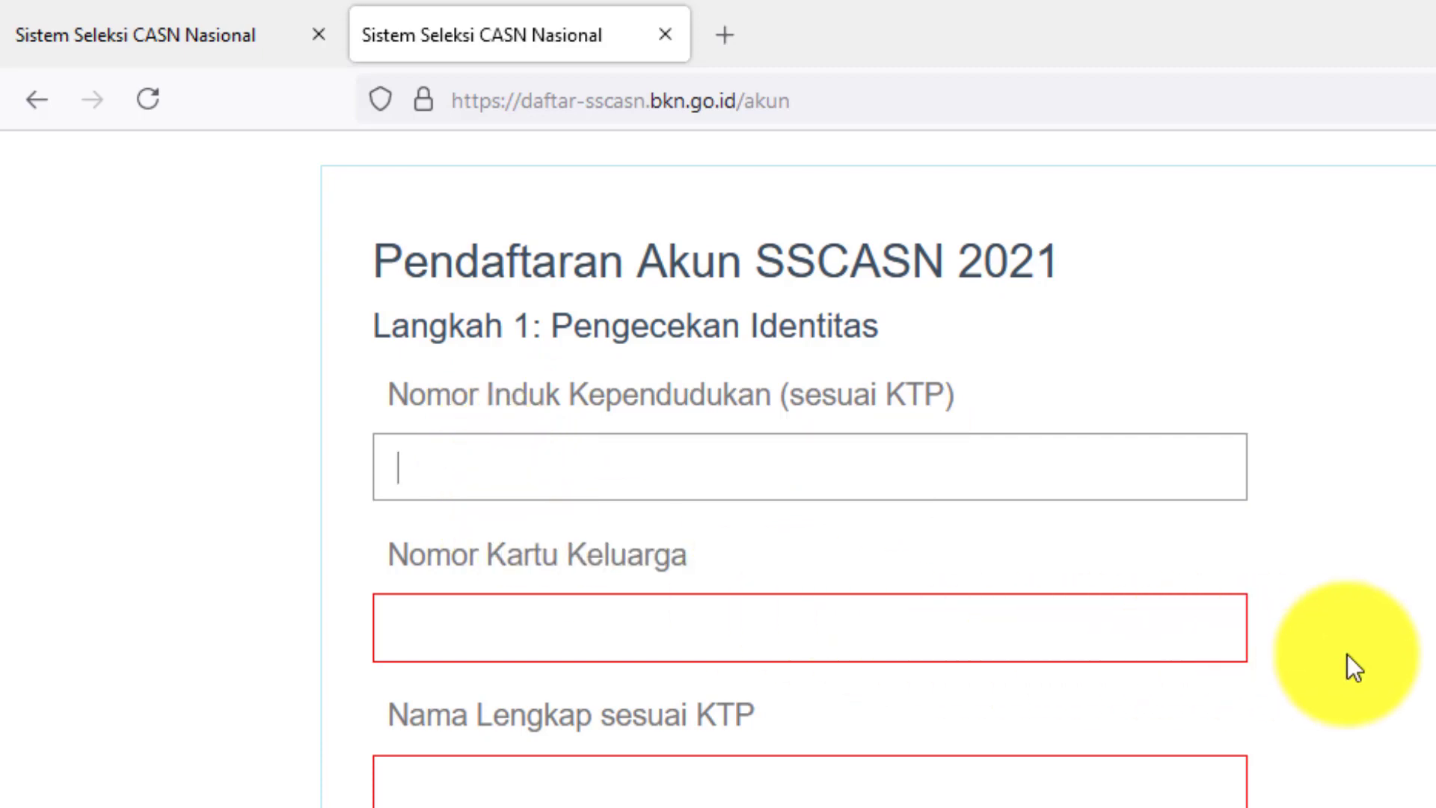
{"action": "left_click", "coordinate": [1126, 652]}
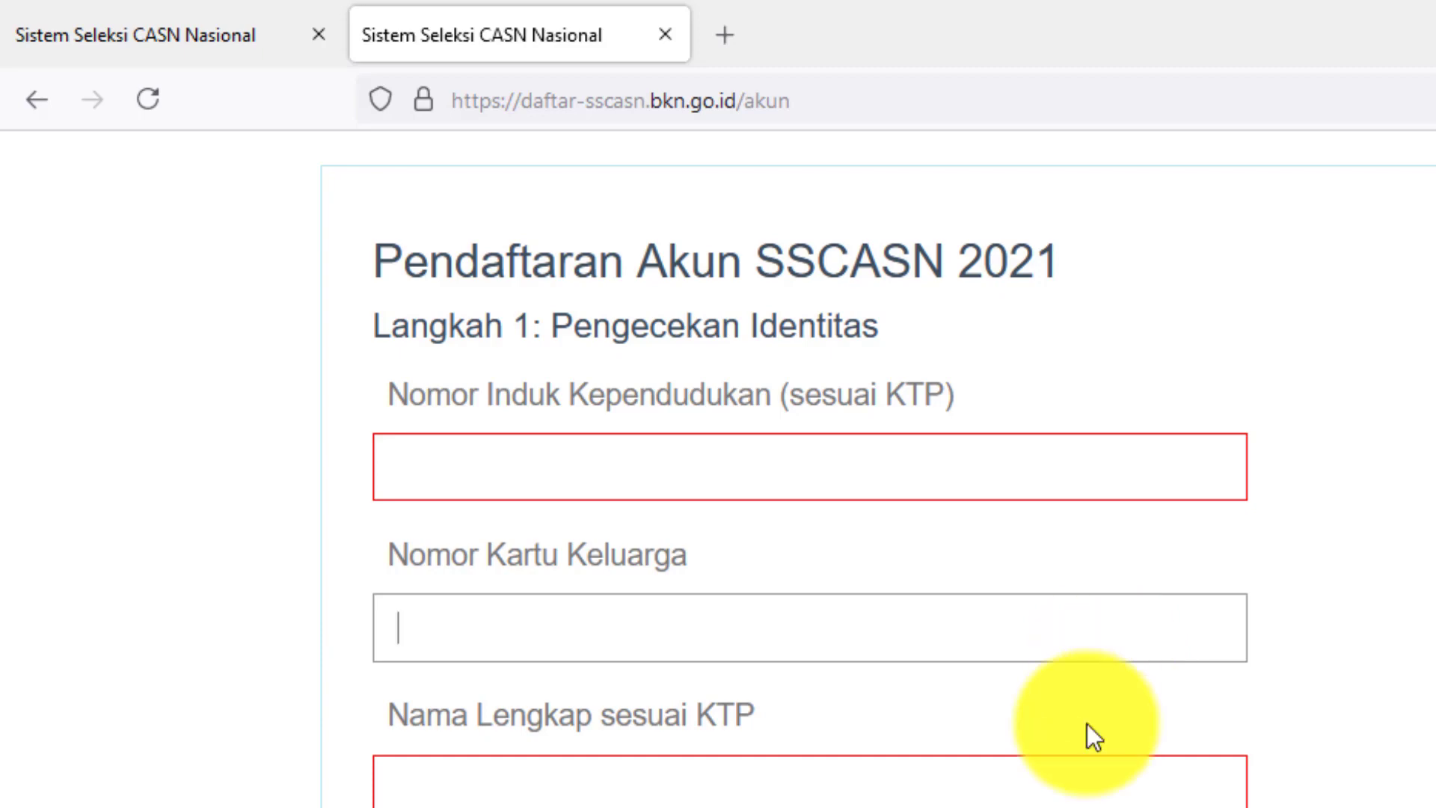
{"action": "left_click", "coordinate": [1088, 791]}
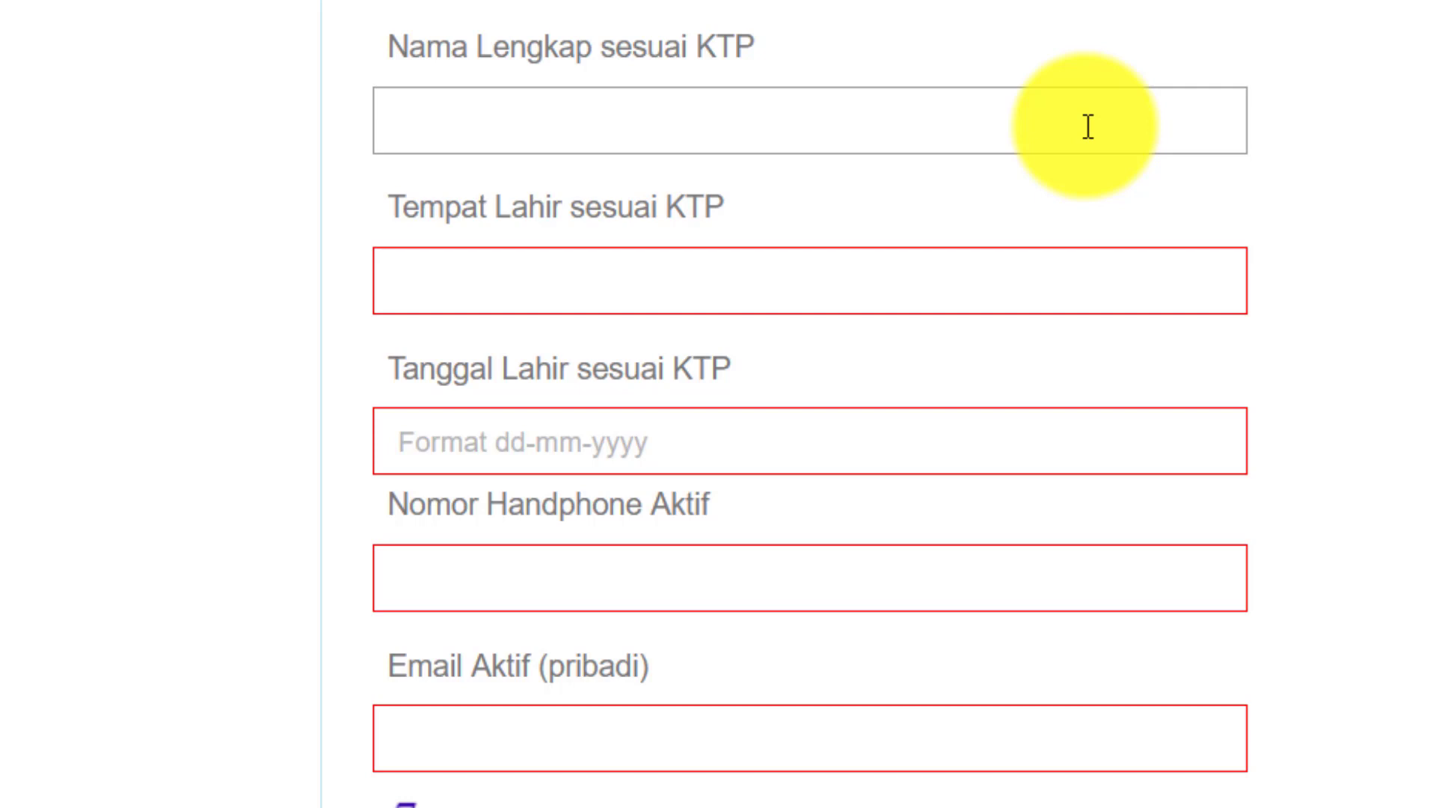
{"action": "type", "text": "ABC"}
{"action": "key", "text": "BackSpace"}
{"action": "key", "text": "BackSpace"}
{"action": "key", "text": "BackSpace"}
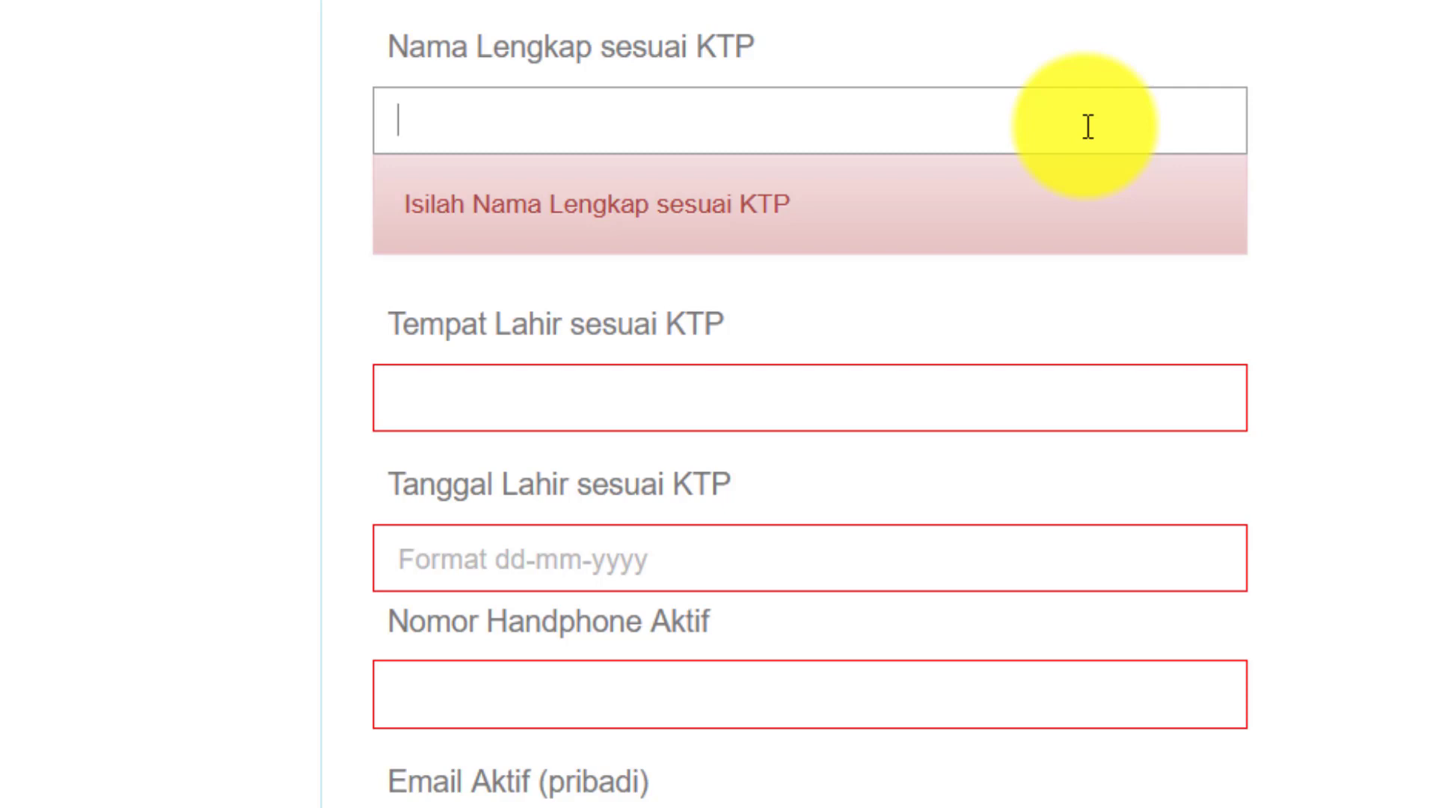
{"action": "left_click", "coordinate": [969, 413]}
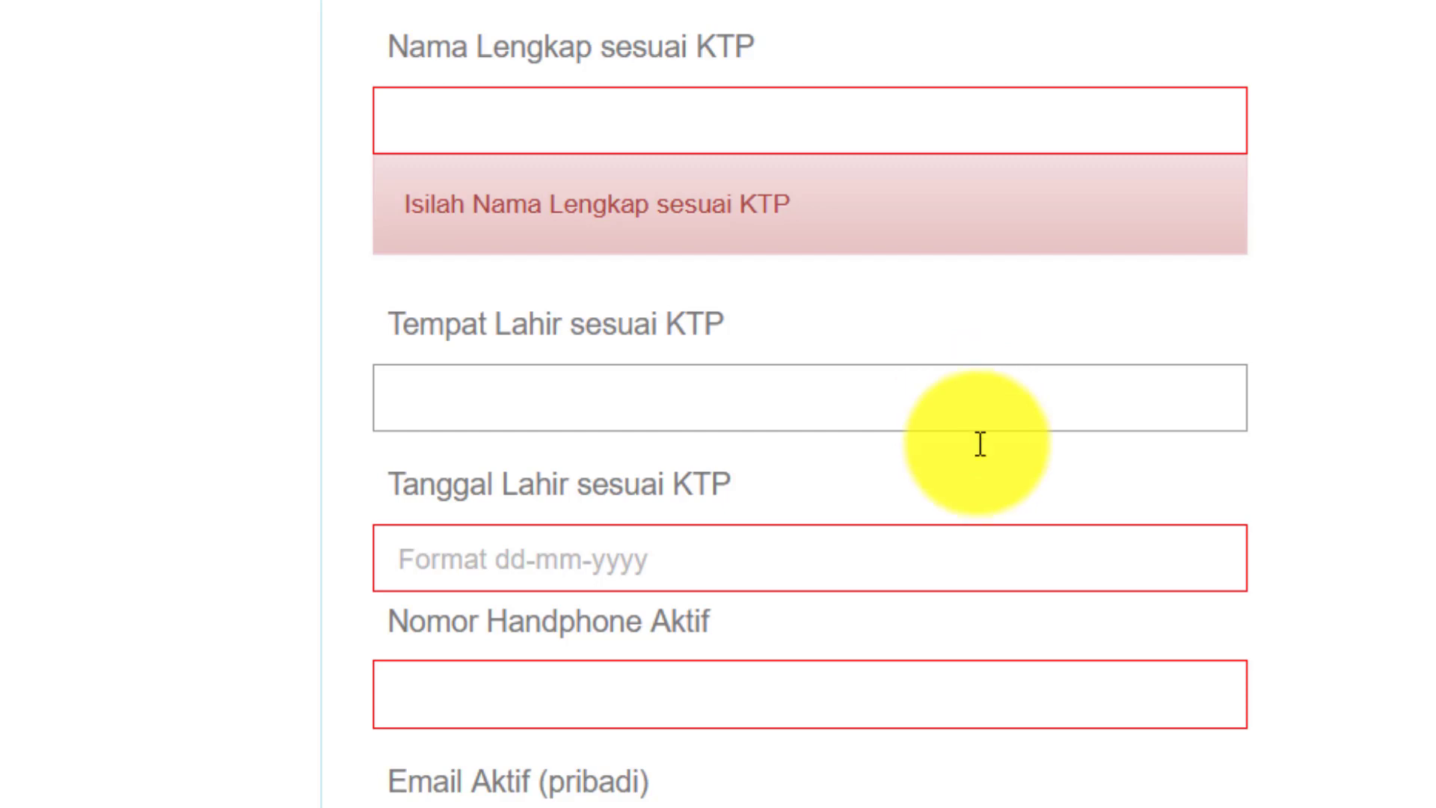
{"action": "left_click", "coordinate": [1005, 562]}
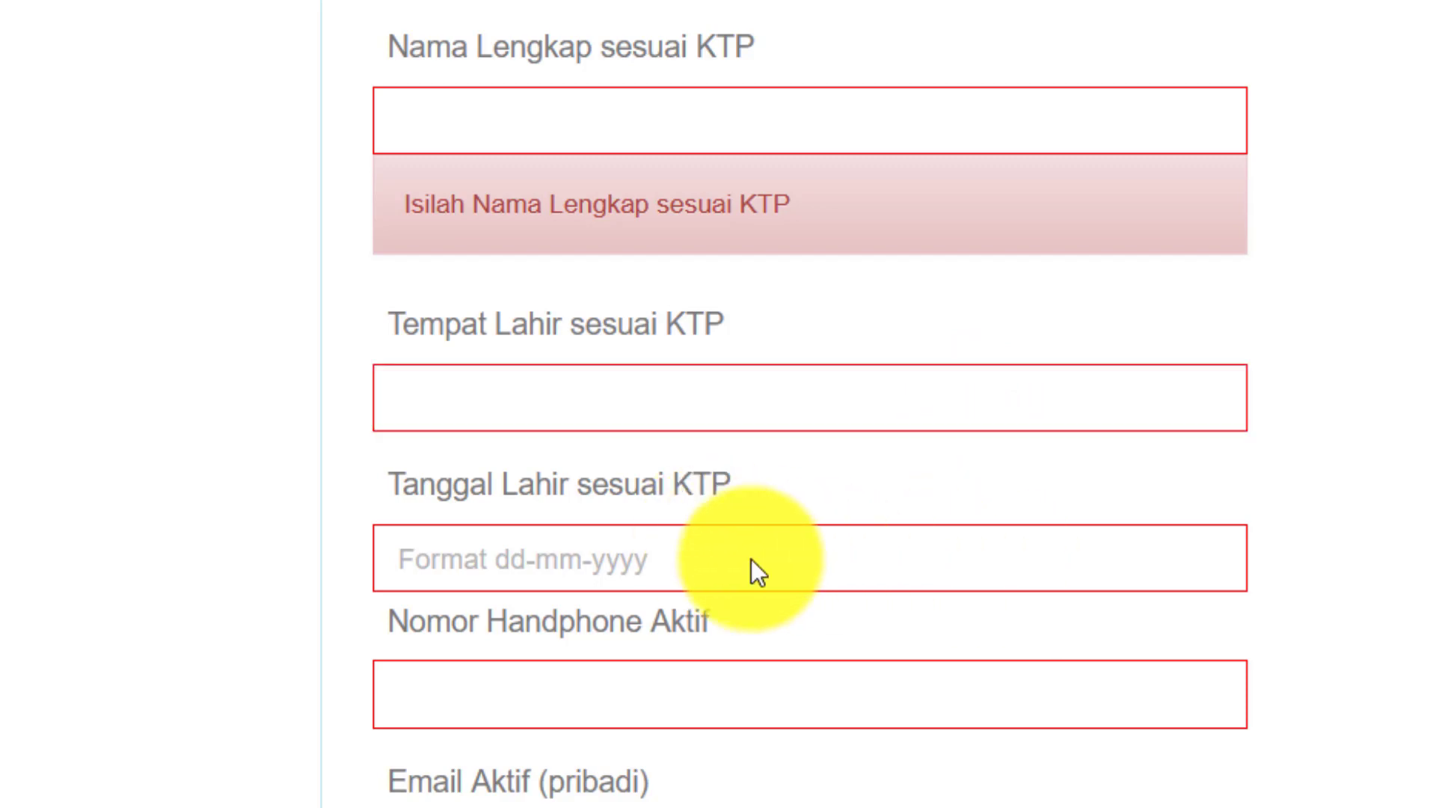
Step: Open the Tanggal Lahir date picker and choose 1984 as the birth year
{"action": "left_click", "coordinate": [971, 544]}
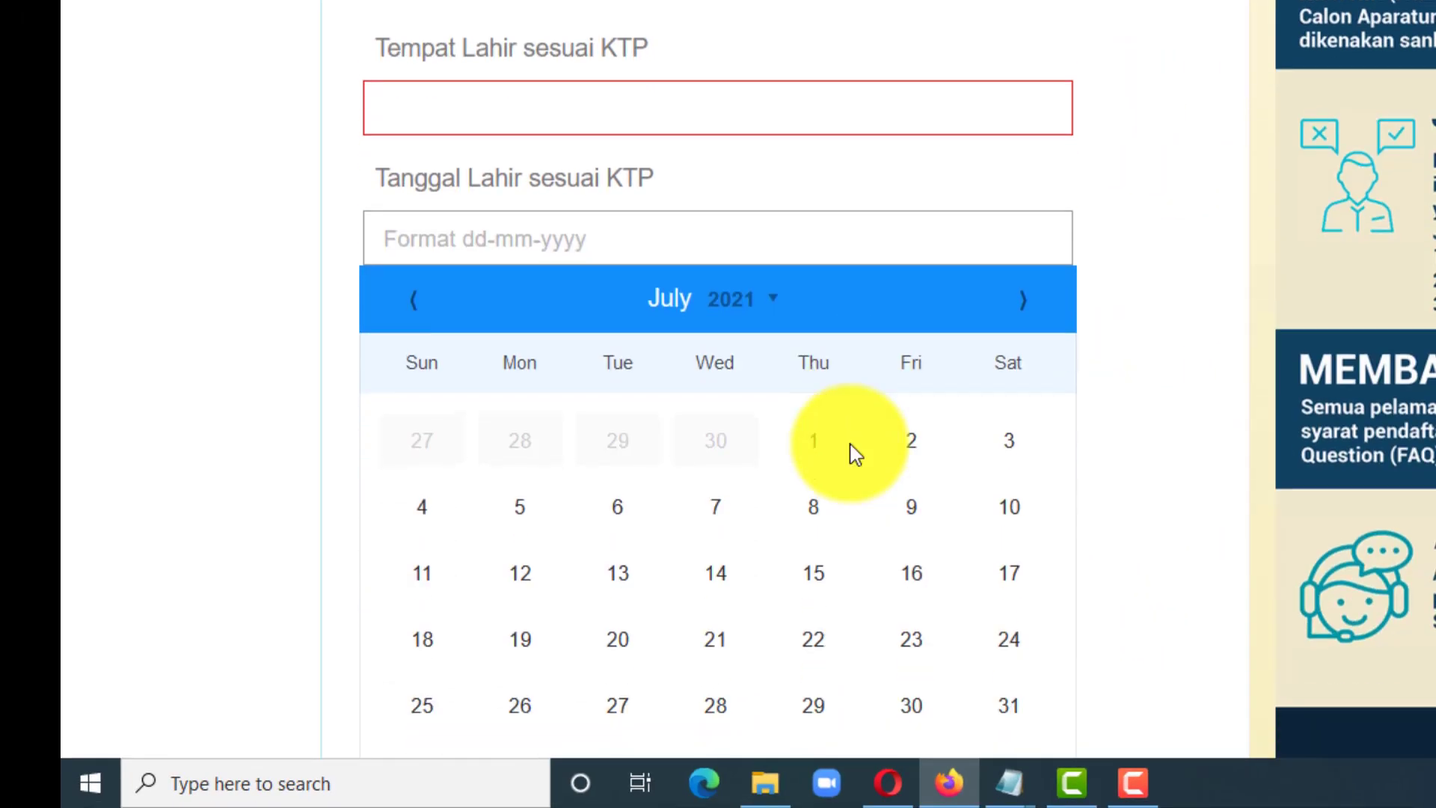
{"action": "scroll", "coordinate": [855, 452], "scroll_direction": "down", "scroll_amount": 2}
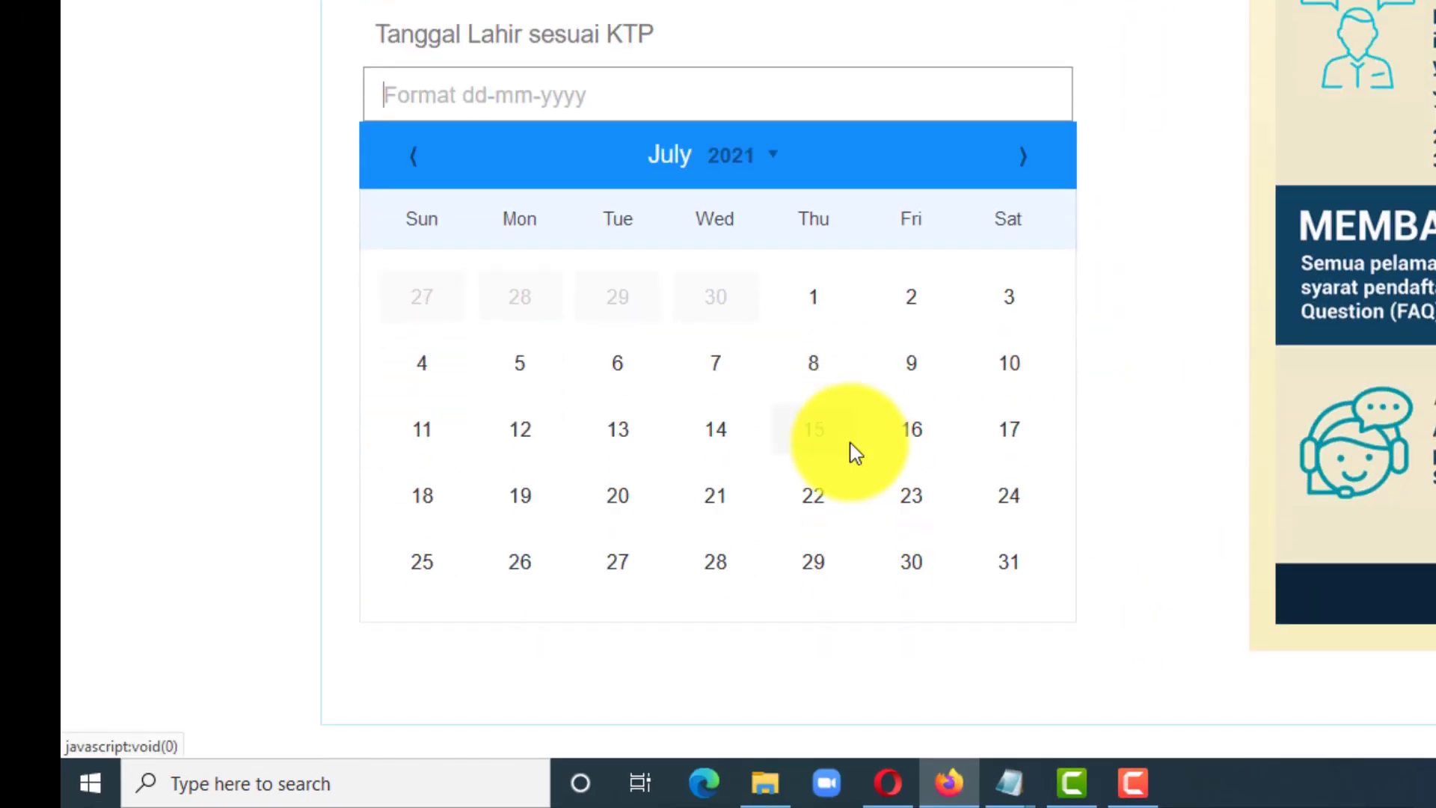
{"action": "left_click", "coordinate": [782, 157]}
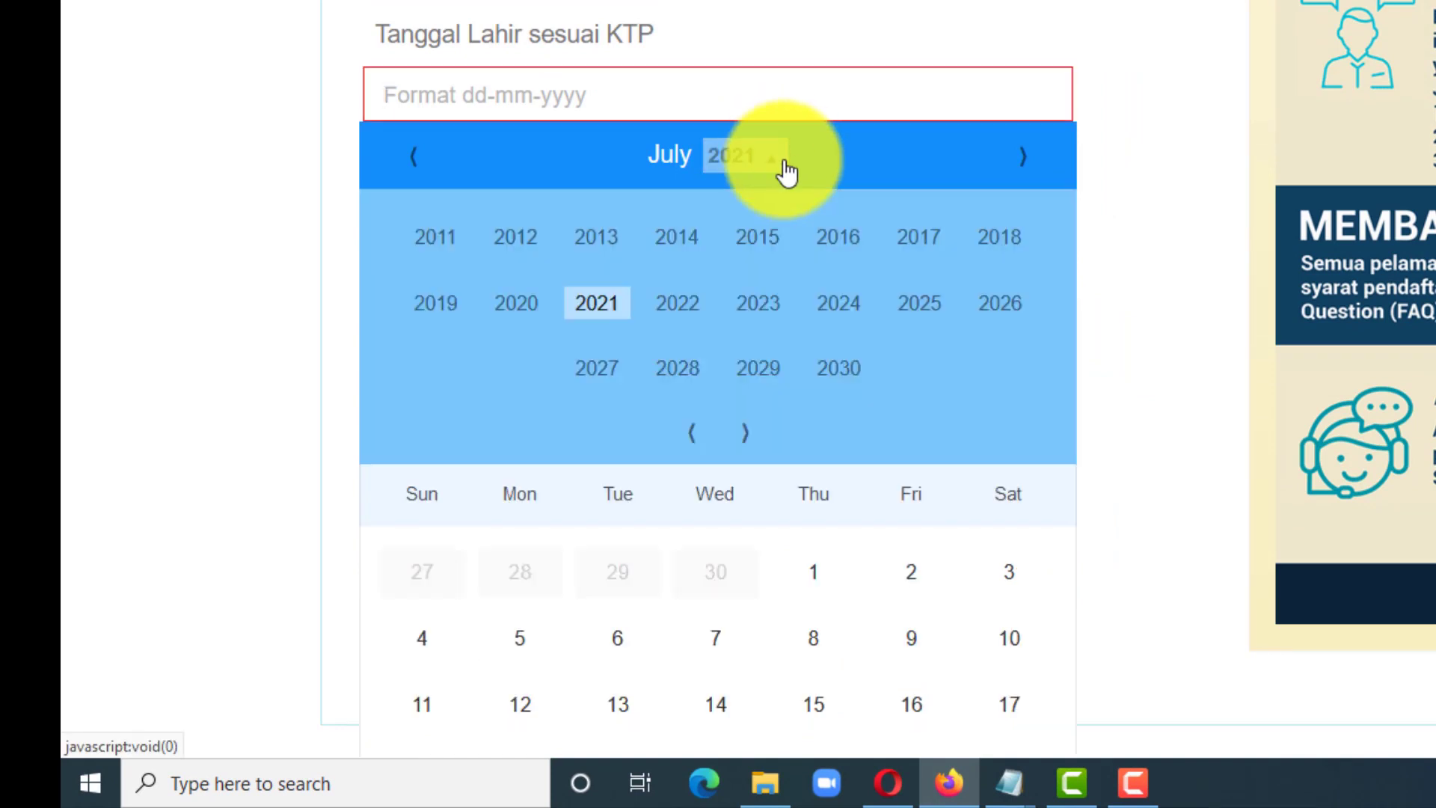
{"action": "left_click", "coordinate": [689, 436]}
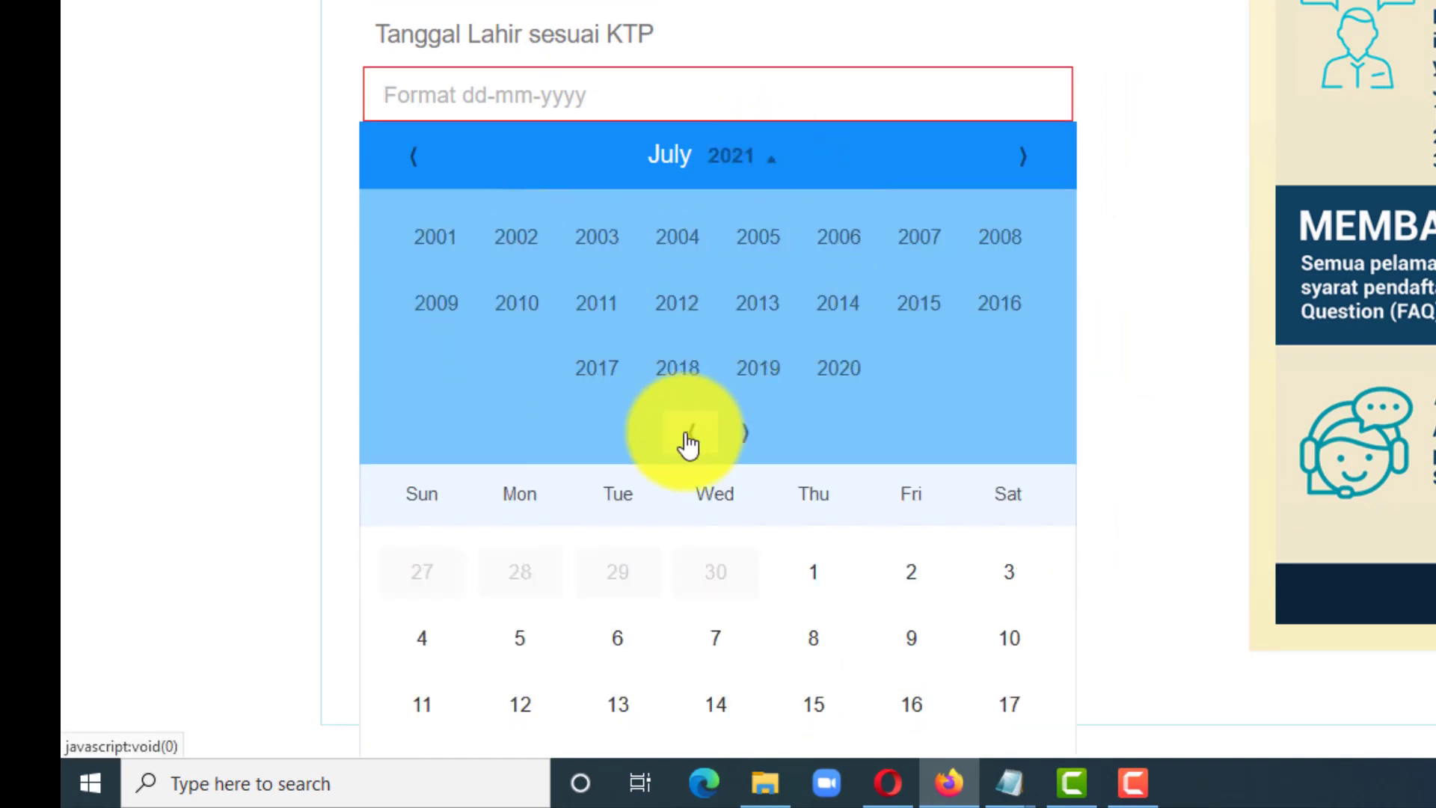
{"action": "left_click", "coordinate": [688, 441]}
{"action": "left_click", "coordinate": [688, 441]}
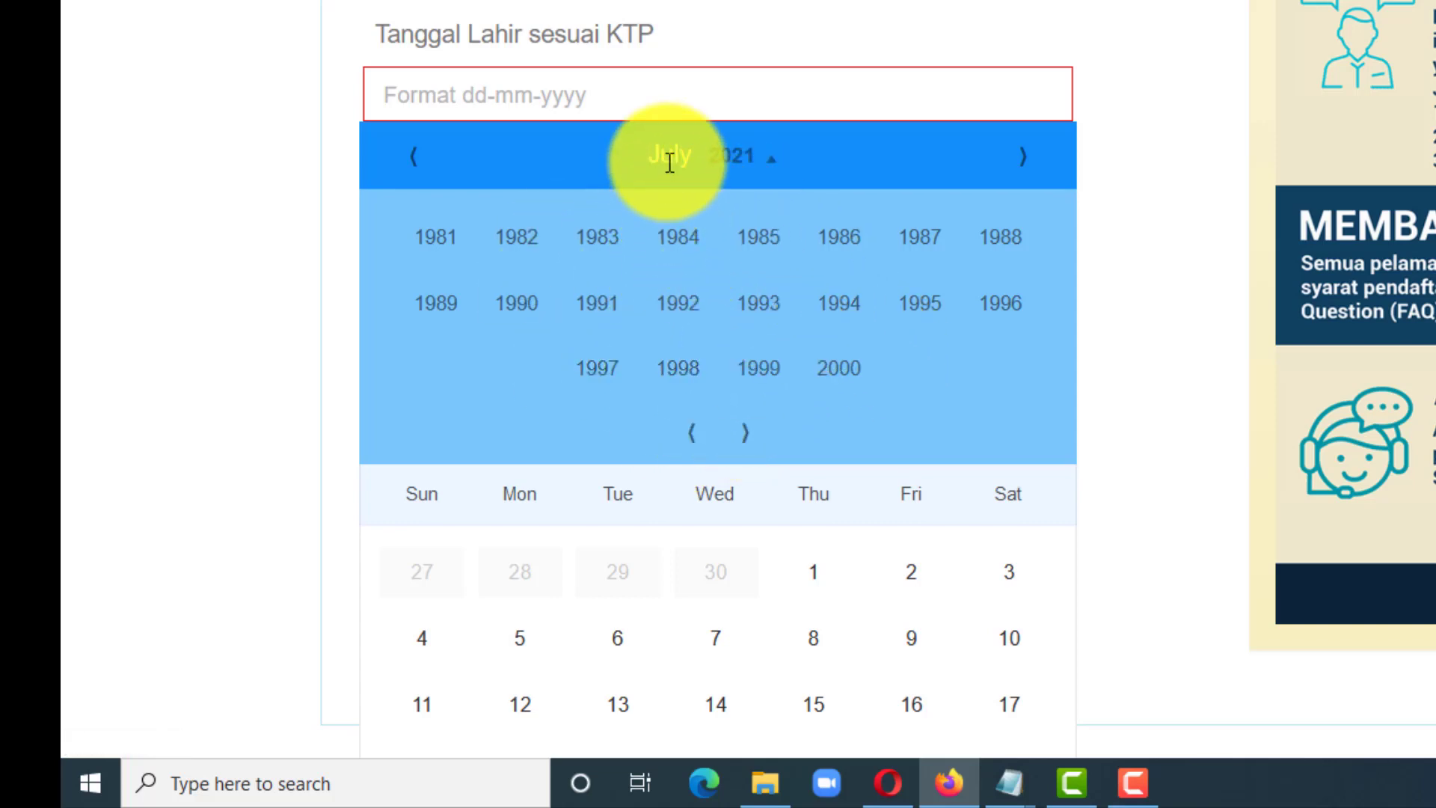
{"action": "left_click", "coordinate": [678, 238]}
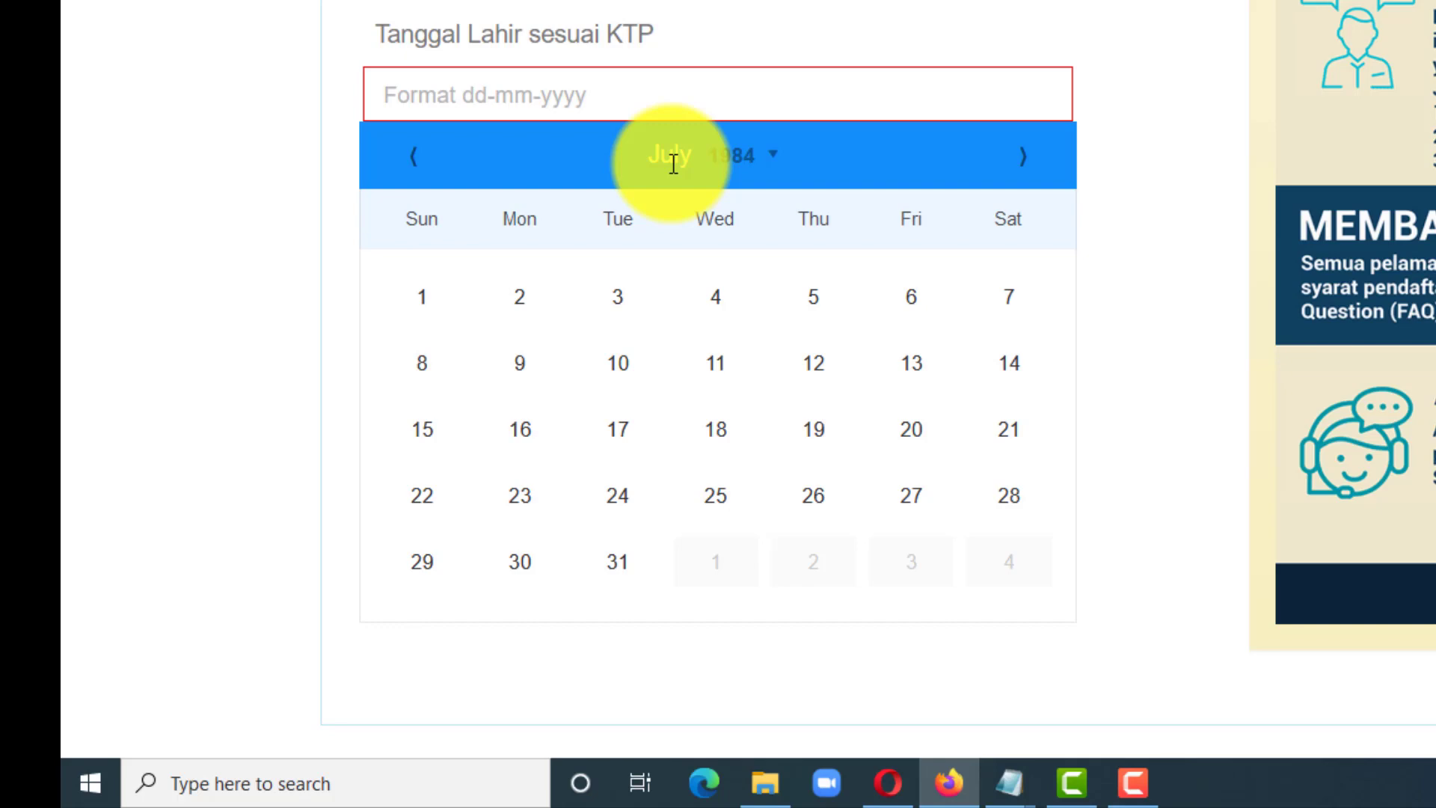
Step: Page the birth-date calendar back four months from July to March 1984
{"action": "left_click", "coordinate": [424, 164]}
{"action": "left_click", "coordinate": [426, 166]}
{"action": "left_click", "coordinate": [426, 166]}
{"action": "left_click", "coordinate": [427, 166]}
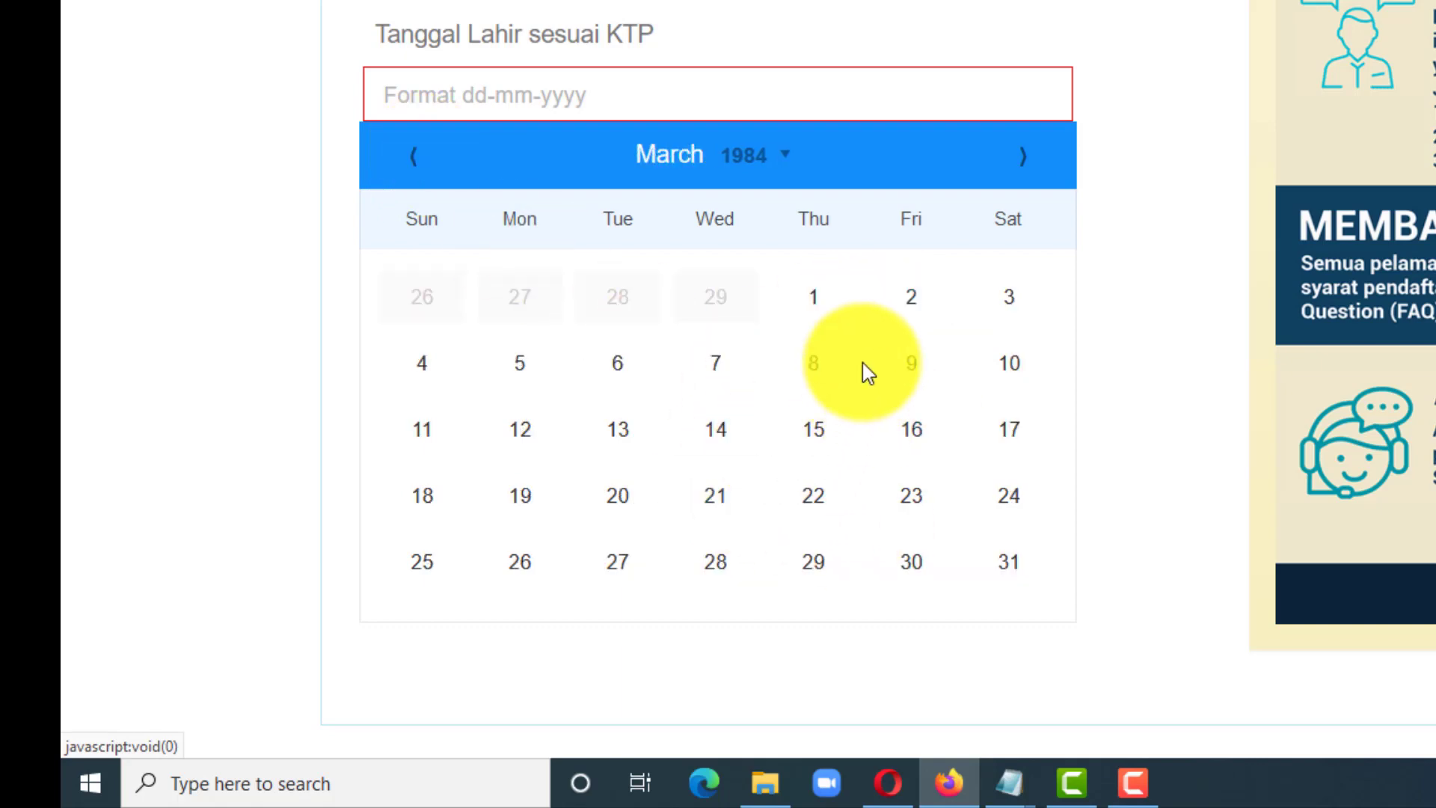
Step: Dismiss the birth-date calendar to reveal the phone, e-mail and CAPTCHA fields
{"action": "left_click", "coordinate": [1005, 92]}
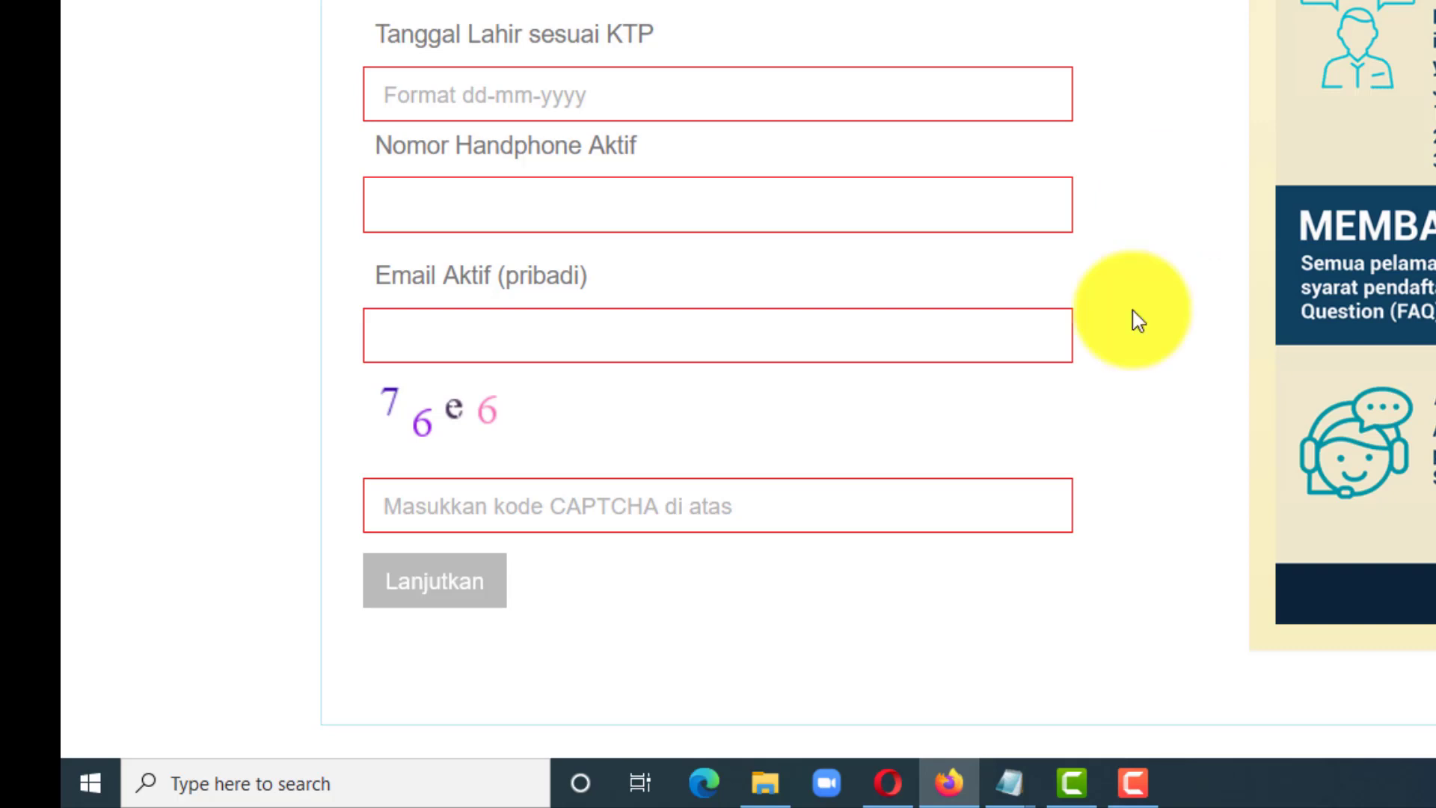
{"action": "left_click", "coordinate": [1013, 334]}
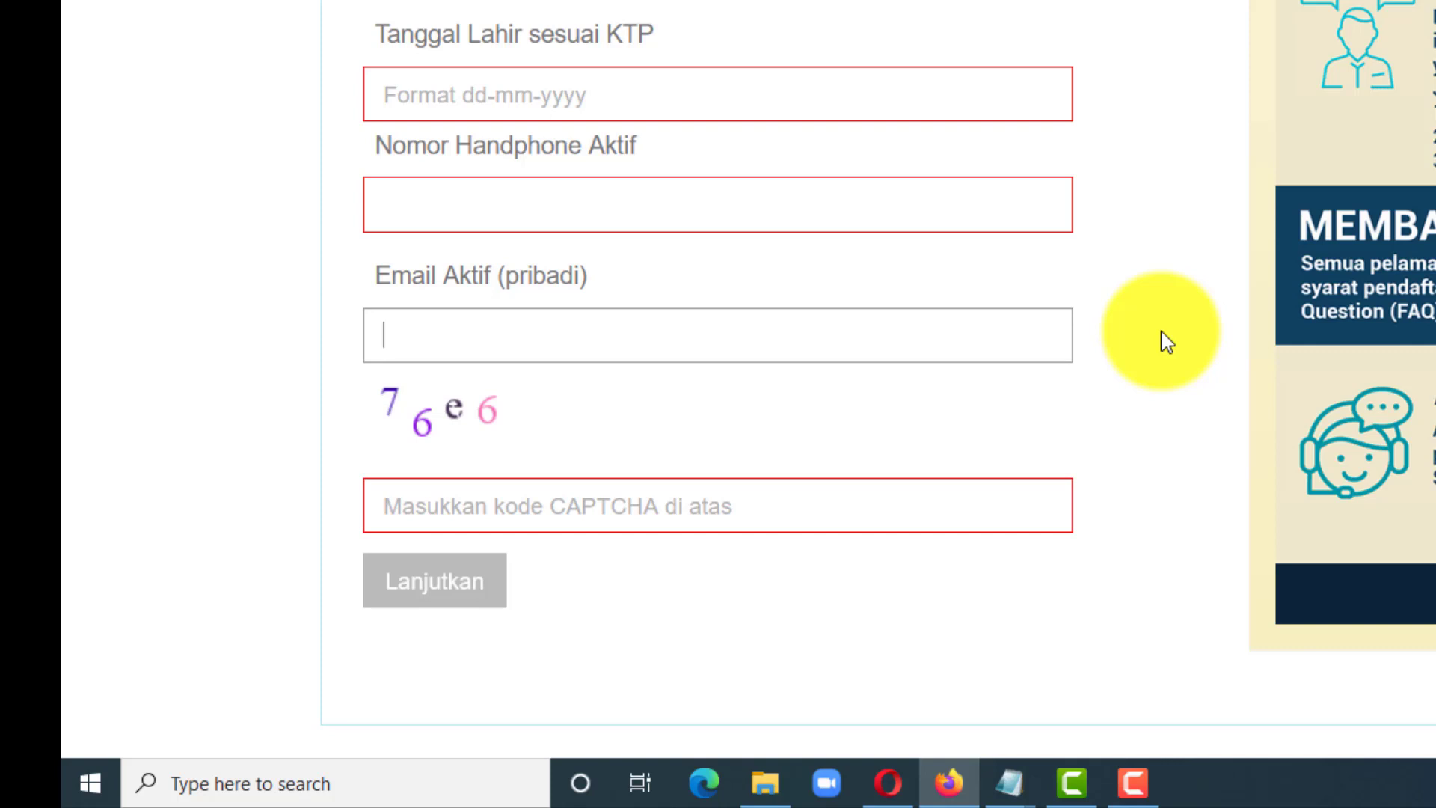
{"action": "left_click", "coordinate": [1000, 506]}
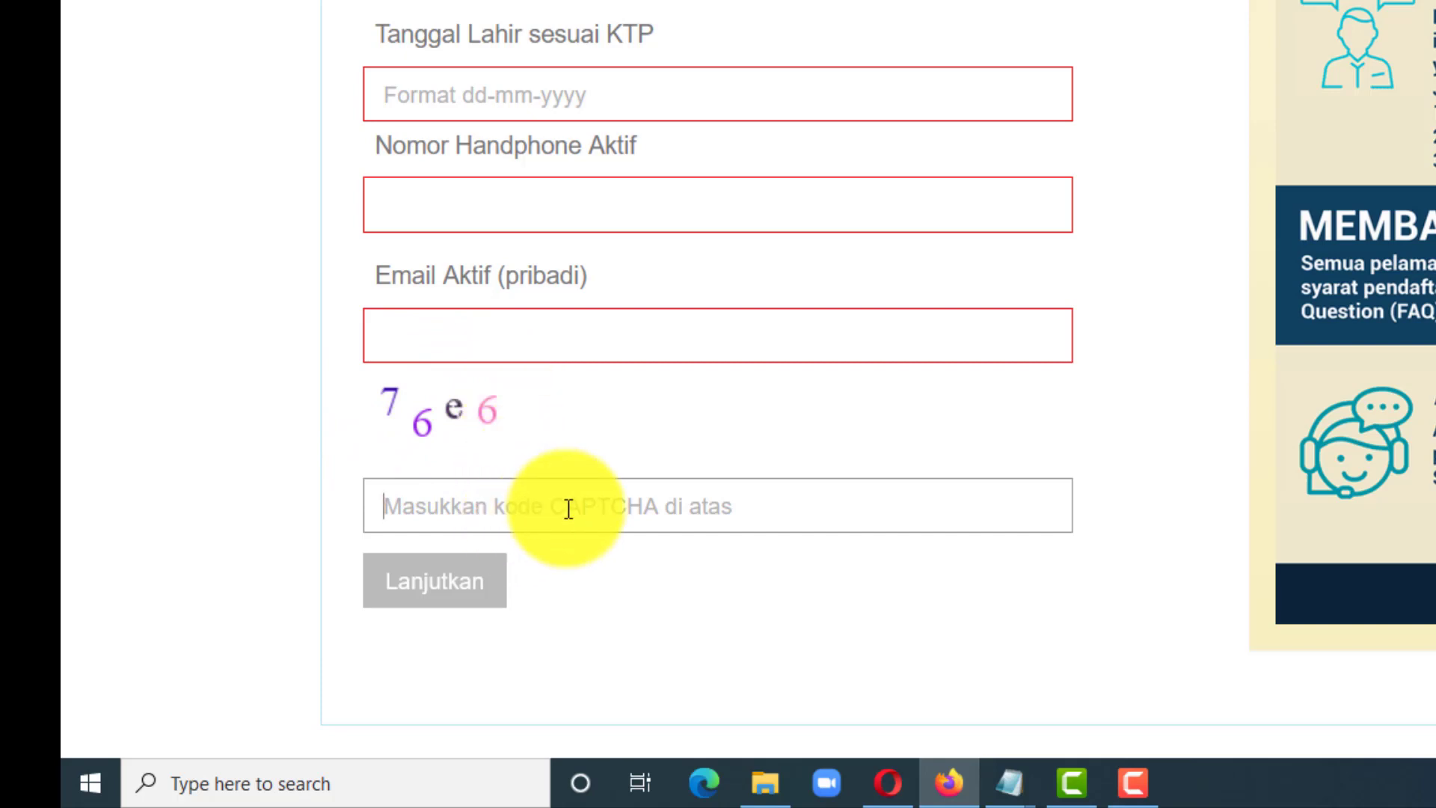
Step: Enter the CAPTCHA code 76e6 in the CAPTCHA box
{"action": "type", "text": "76"}
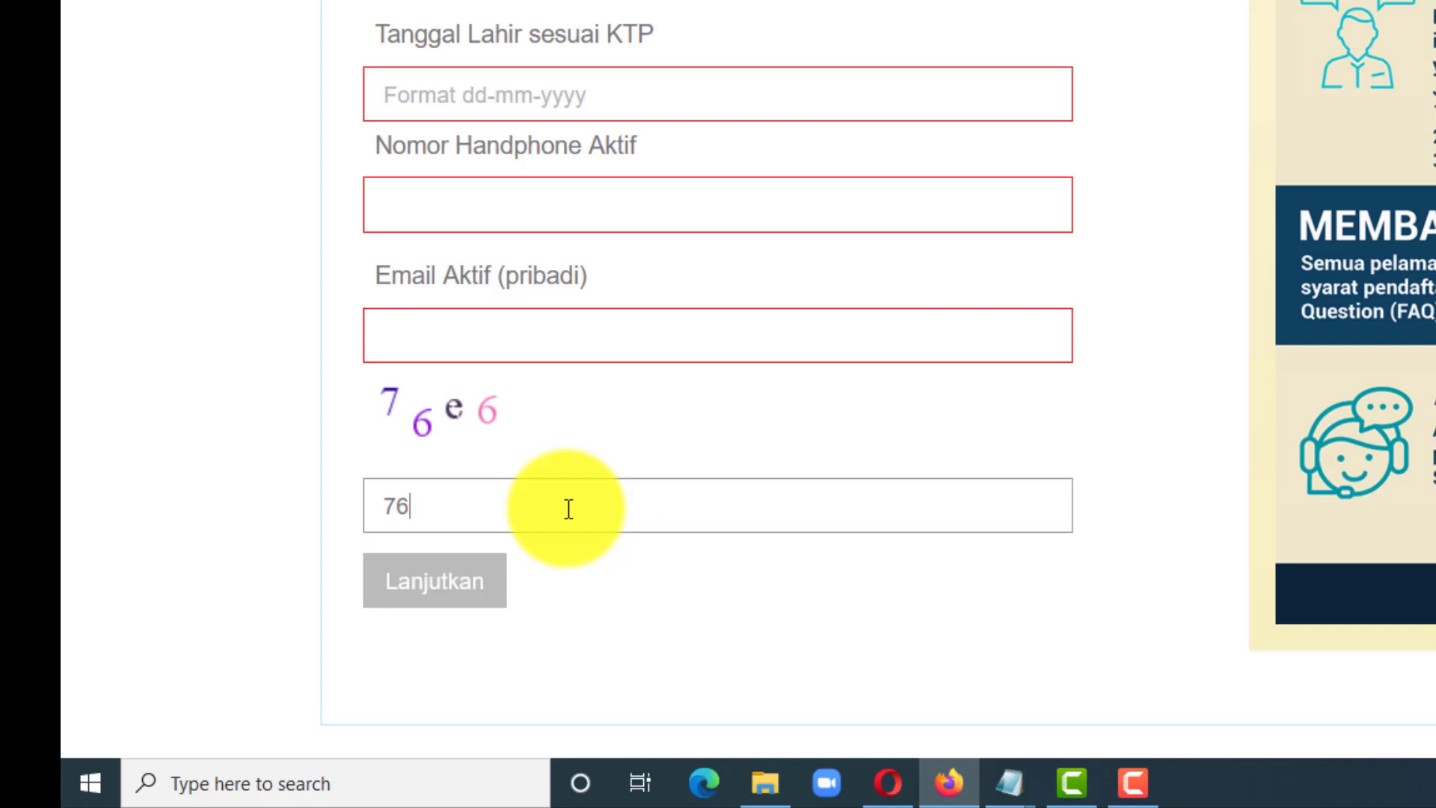
{"action": "type", "text": "e6"}
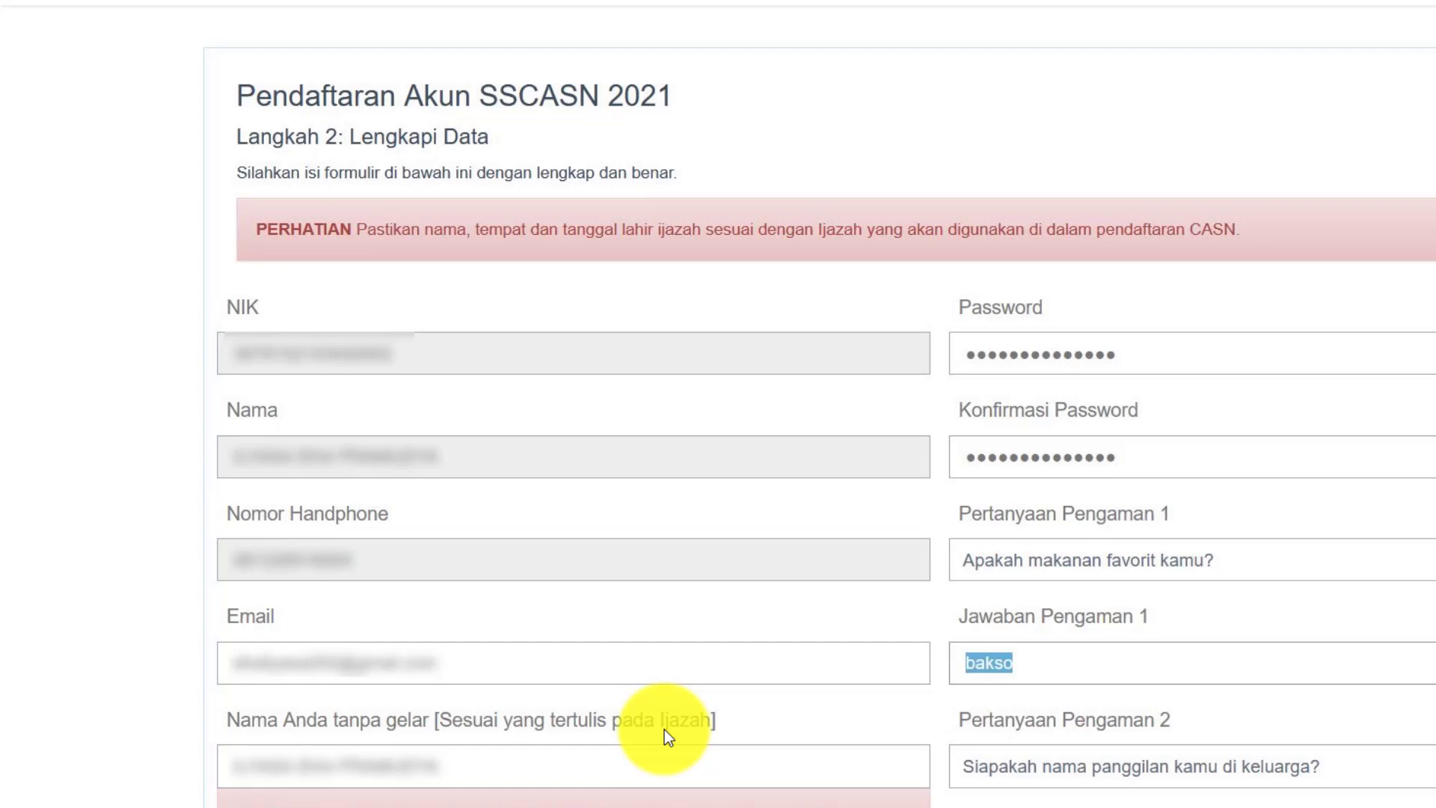
Step: Scroll down the Lengkapi Data form to the birth details and security questions
{"action": "scroll", "coordinate": [664, 729], "scroll_direction": "down", "scroll_amount": 10}
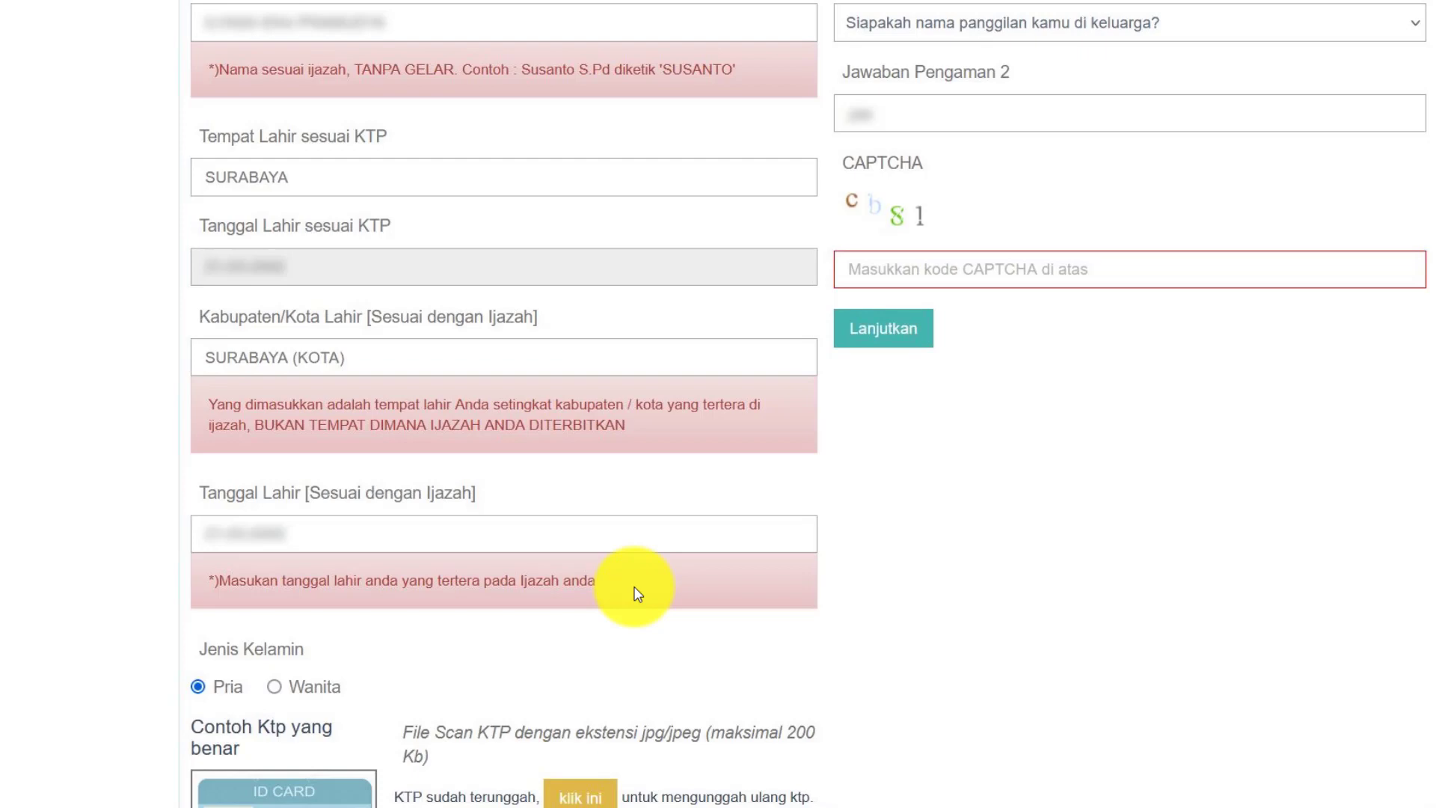
{"action": "scroll", "coordinate": [618, 541], "scroll_direction": "down", "scroll_amount": 6}
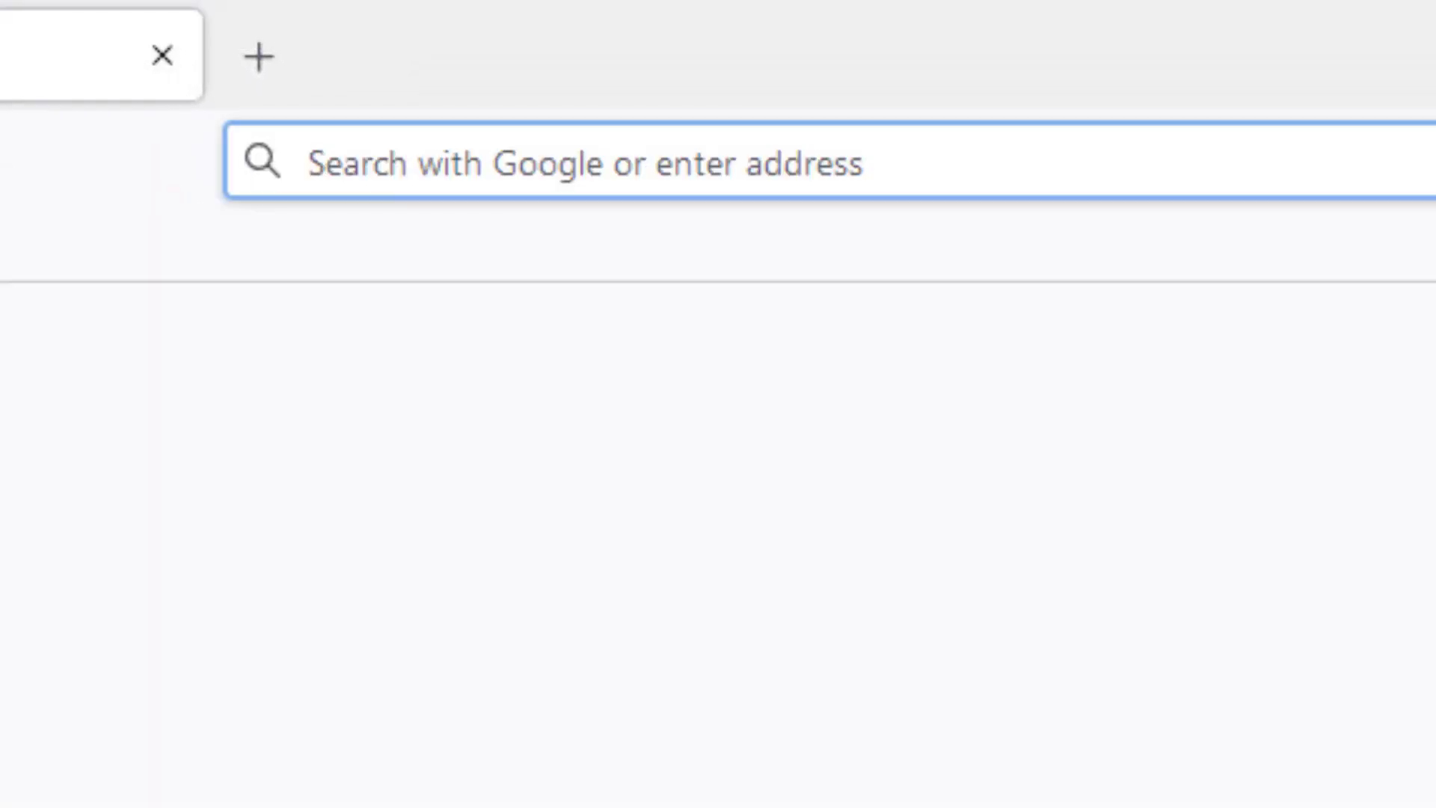
Step: Search Google for 'resize jpg' and open the iLoveIMG result in a new tab
{"action": "left_click", "coordinate": [831, 162]}
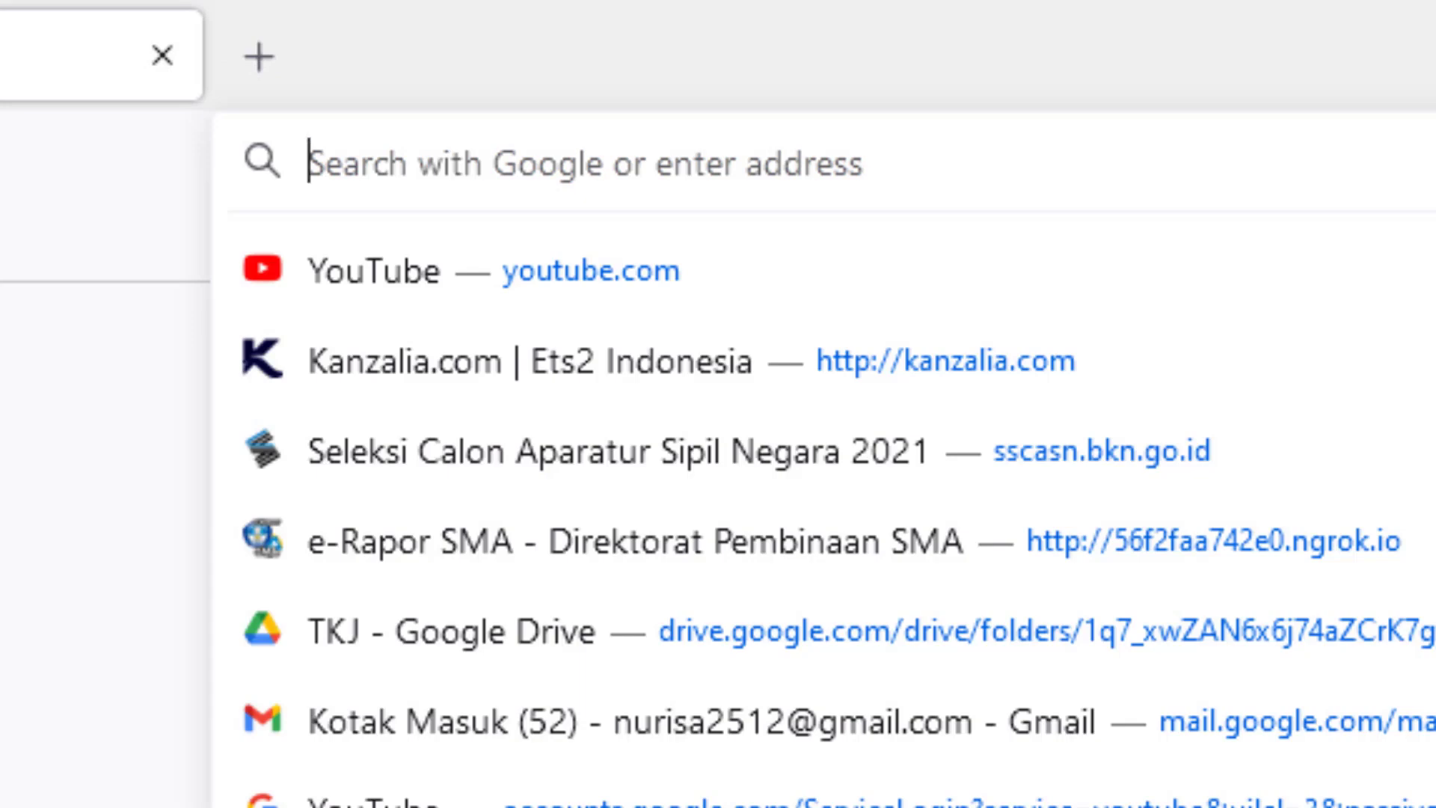
{"action": "type", "text": "resi"}
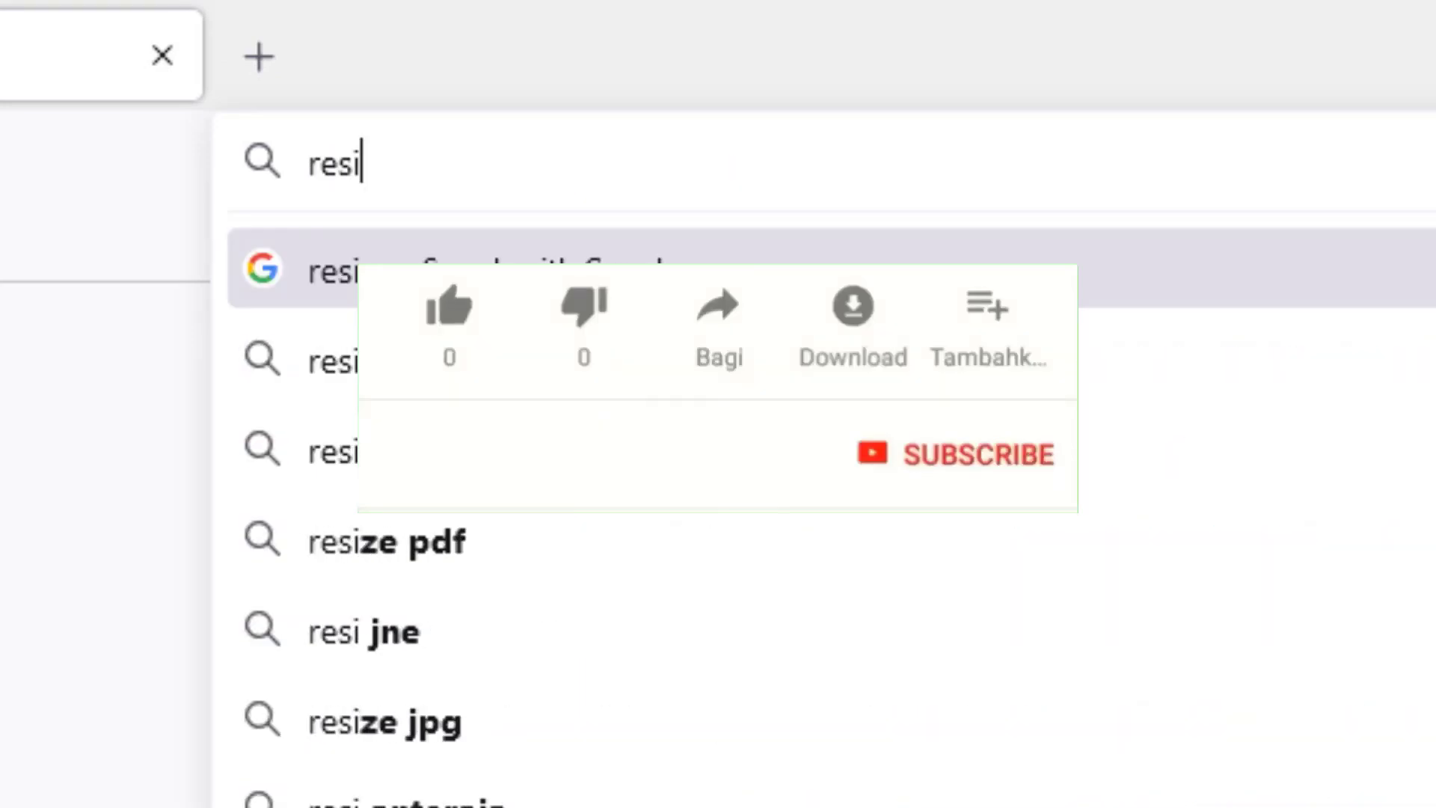
{"action": "type", "text": "ze "}
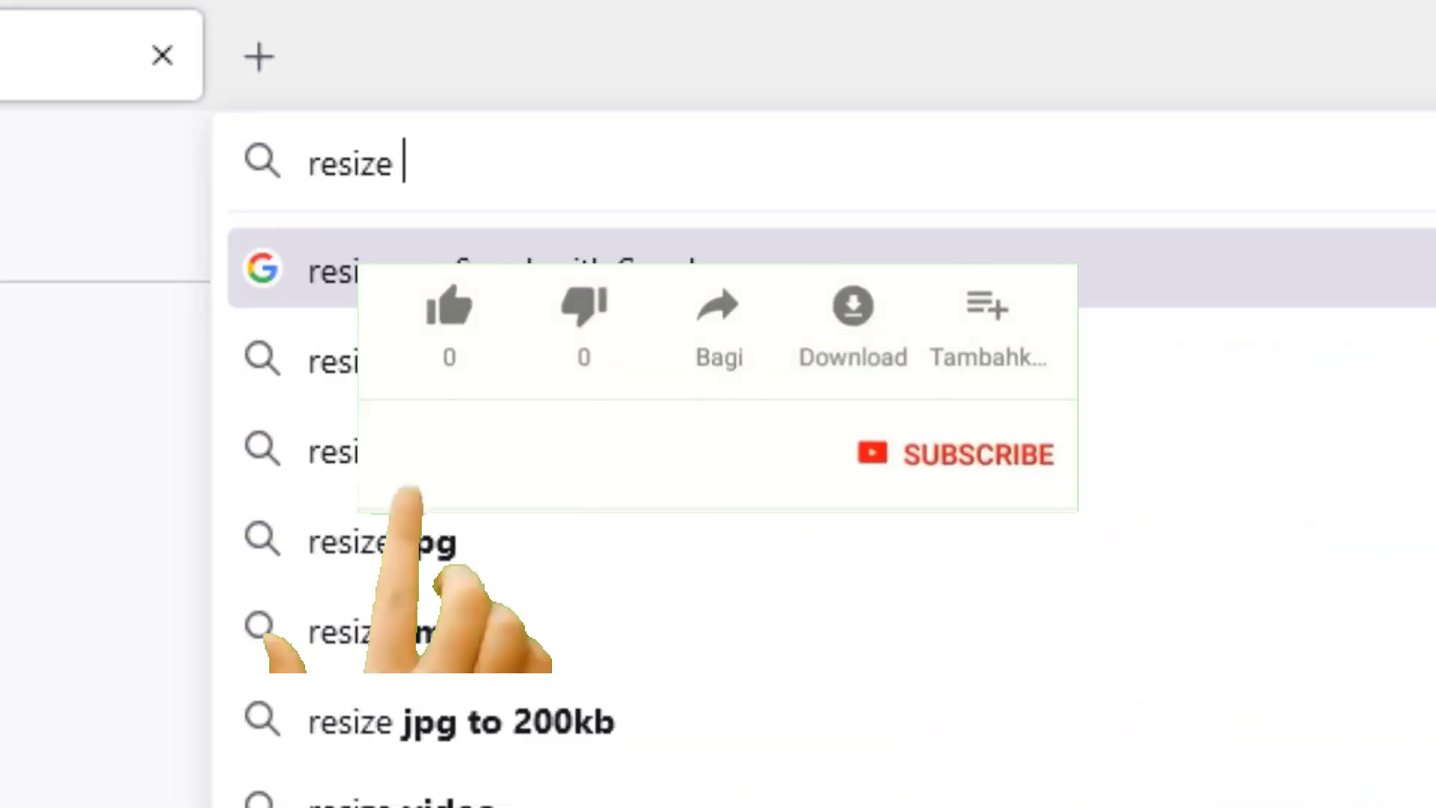
{"action": "type", "text": "jpt"}
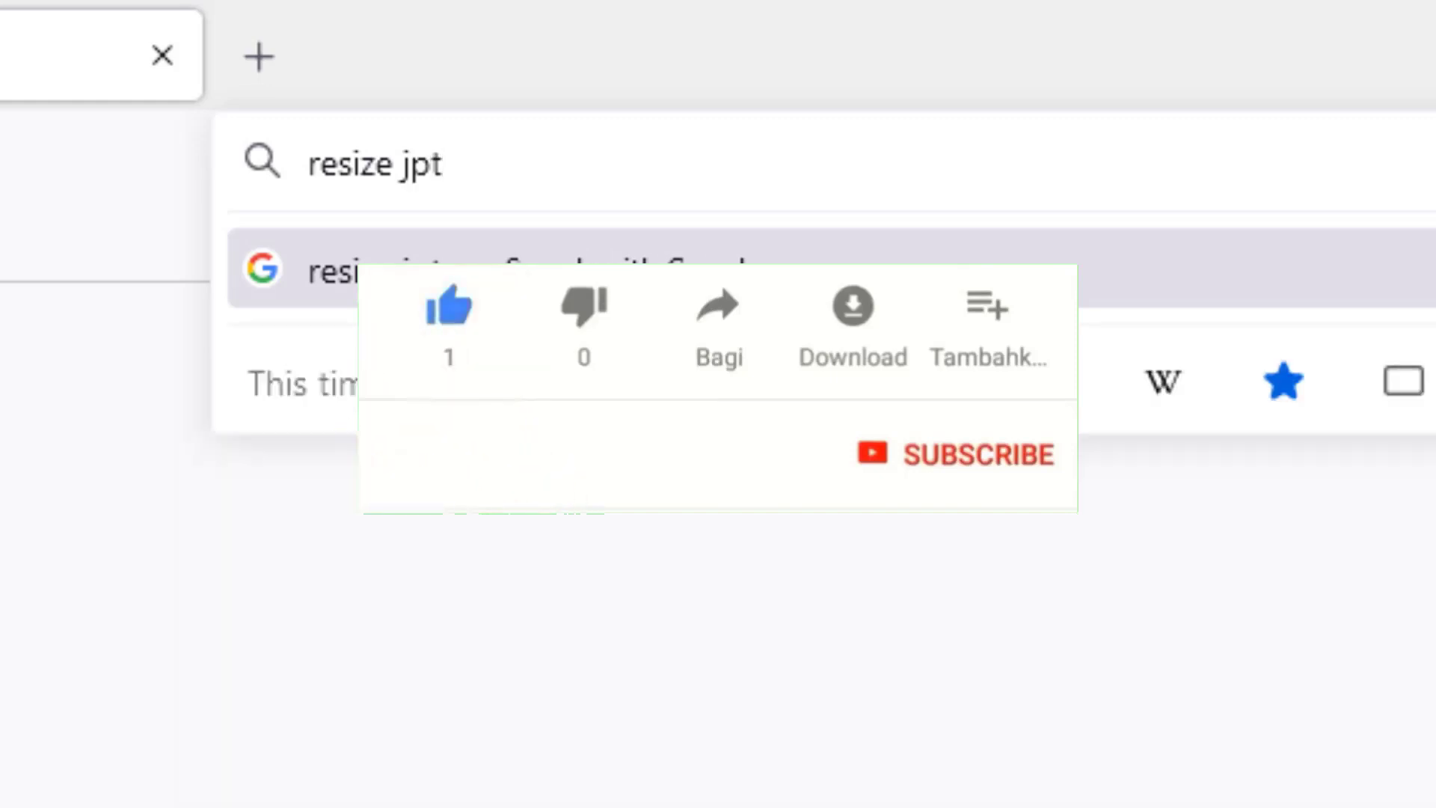
{"action": "key", "text": "BackSpace"}
{"action": "type", "text": "g"}
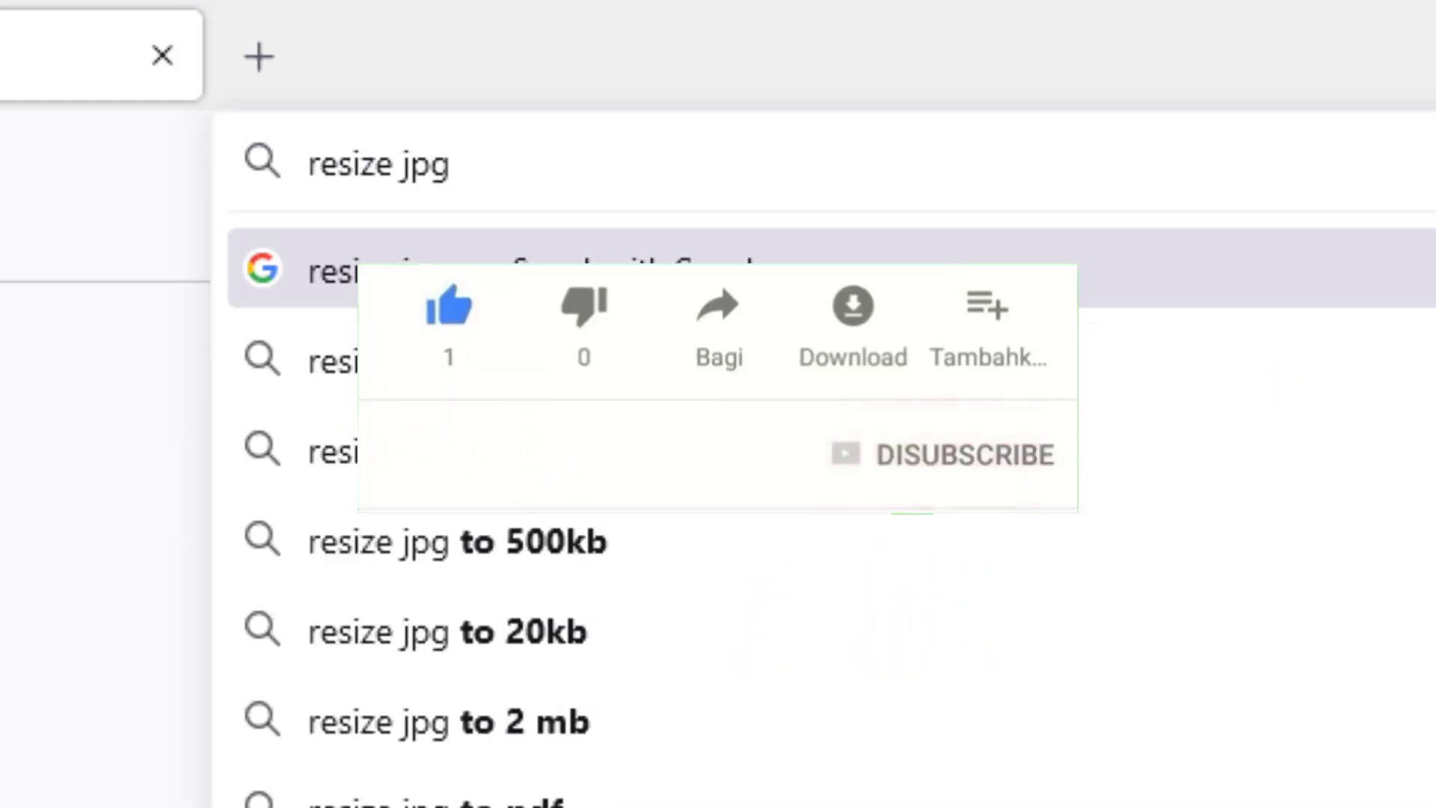
{"action": "key", "text": "Return"}
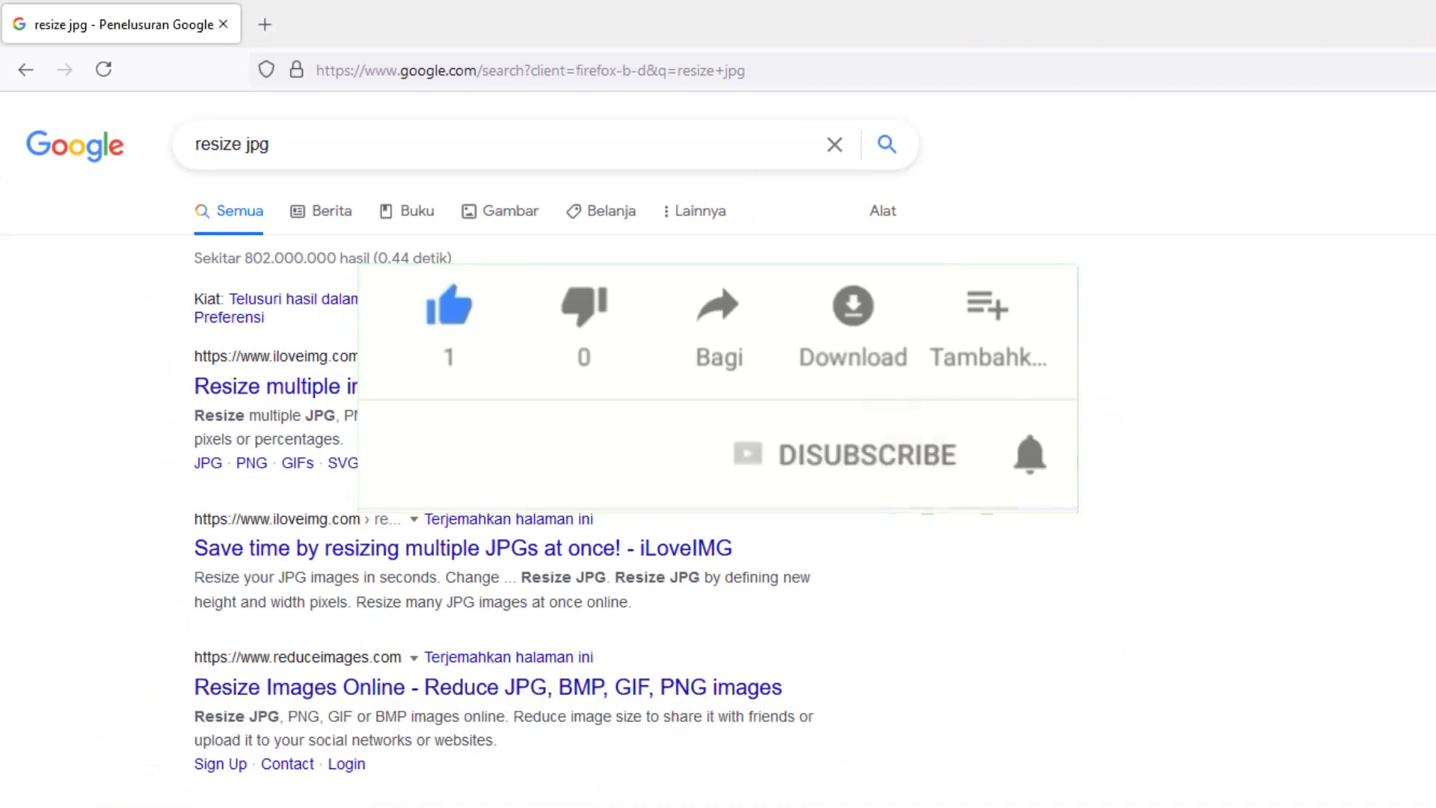
{"action": "right_click", "coordinate": [323, 396]}
{"action": "left_click", "coordinate": [343, 409]}
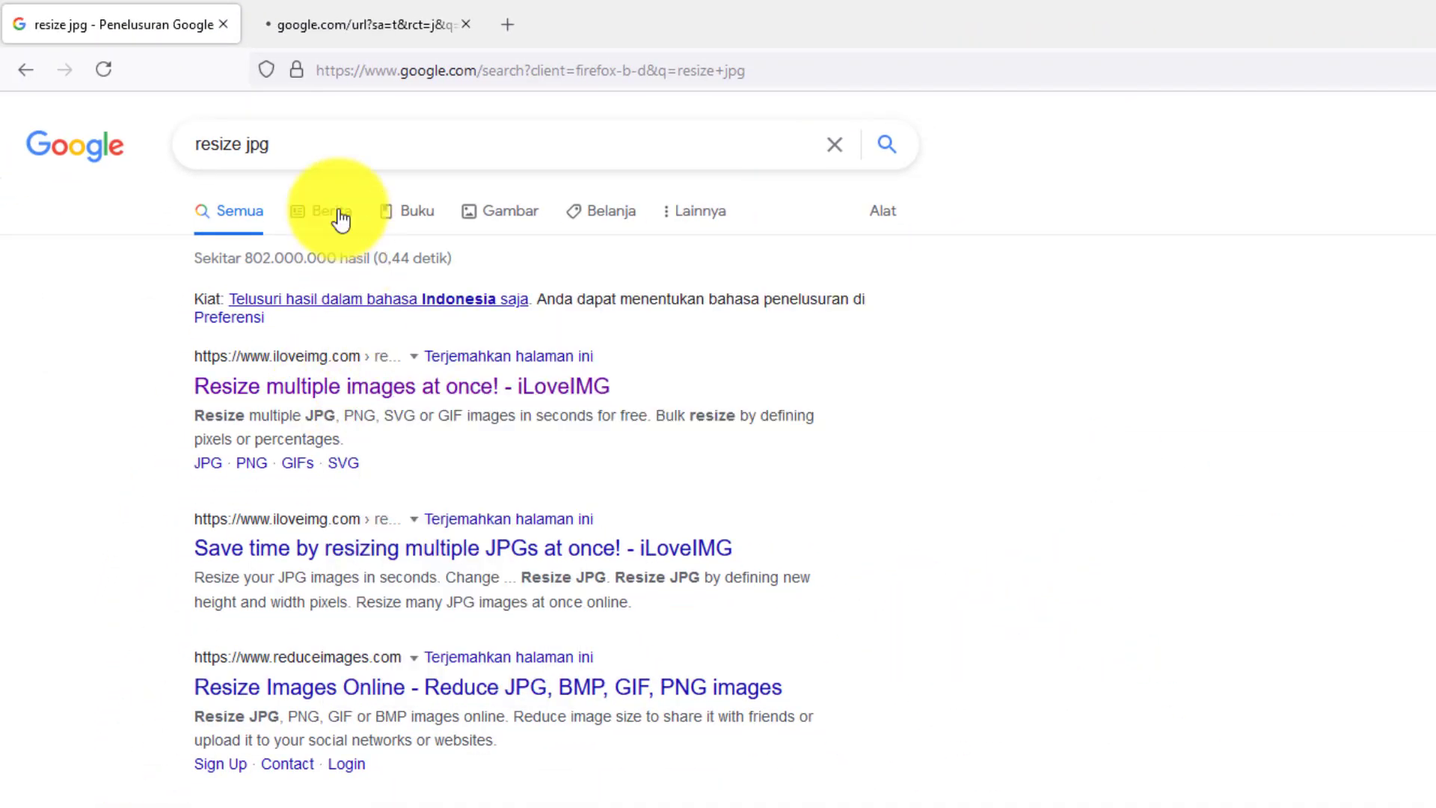
Step: Switch to the iLoveIMG Resize IMAGE tab, start selecting images, then cancel the file dialog
{"action": "left_click", "coordinate": [360, 20]}
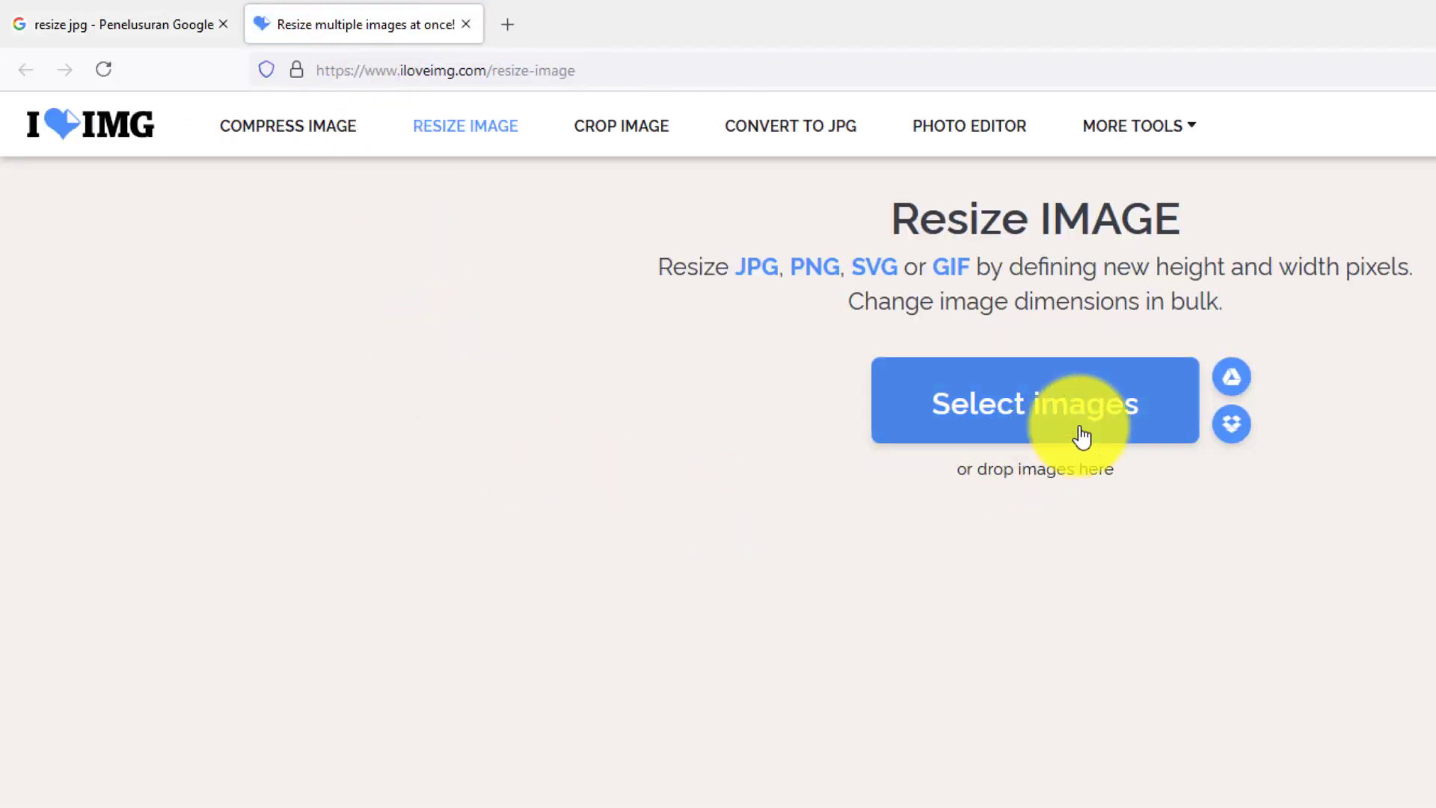
{"action": "left_click", "coordinate": [1107, 428]}
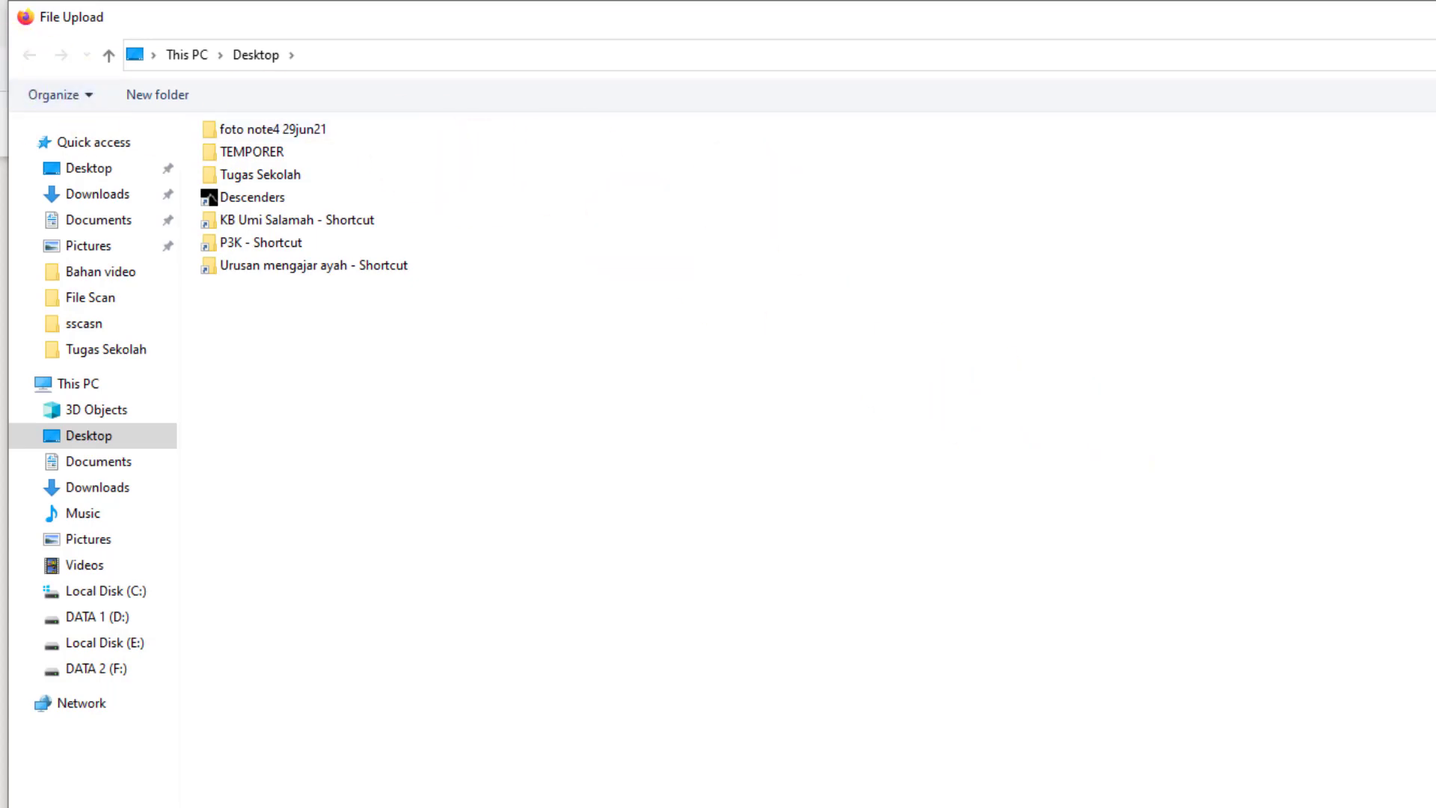
{"action": "key", "text": "Escape"}
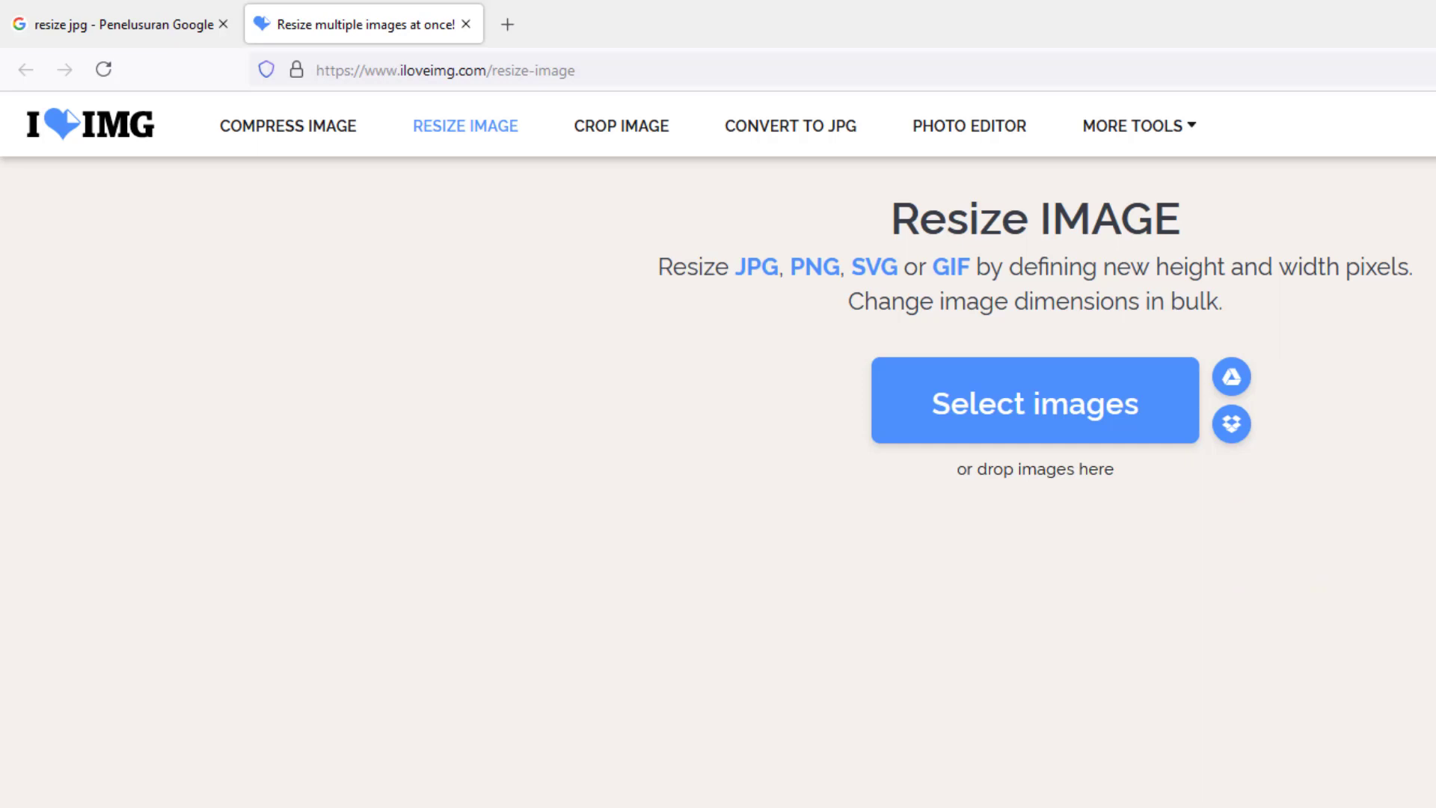
Step: Launch IrfanView from the desktop and begin opening the KTP scan KTP_yas.jpg
{"action": "key", "text": "super+d"}
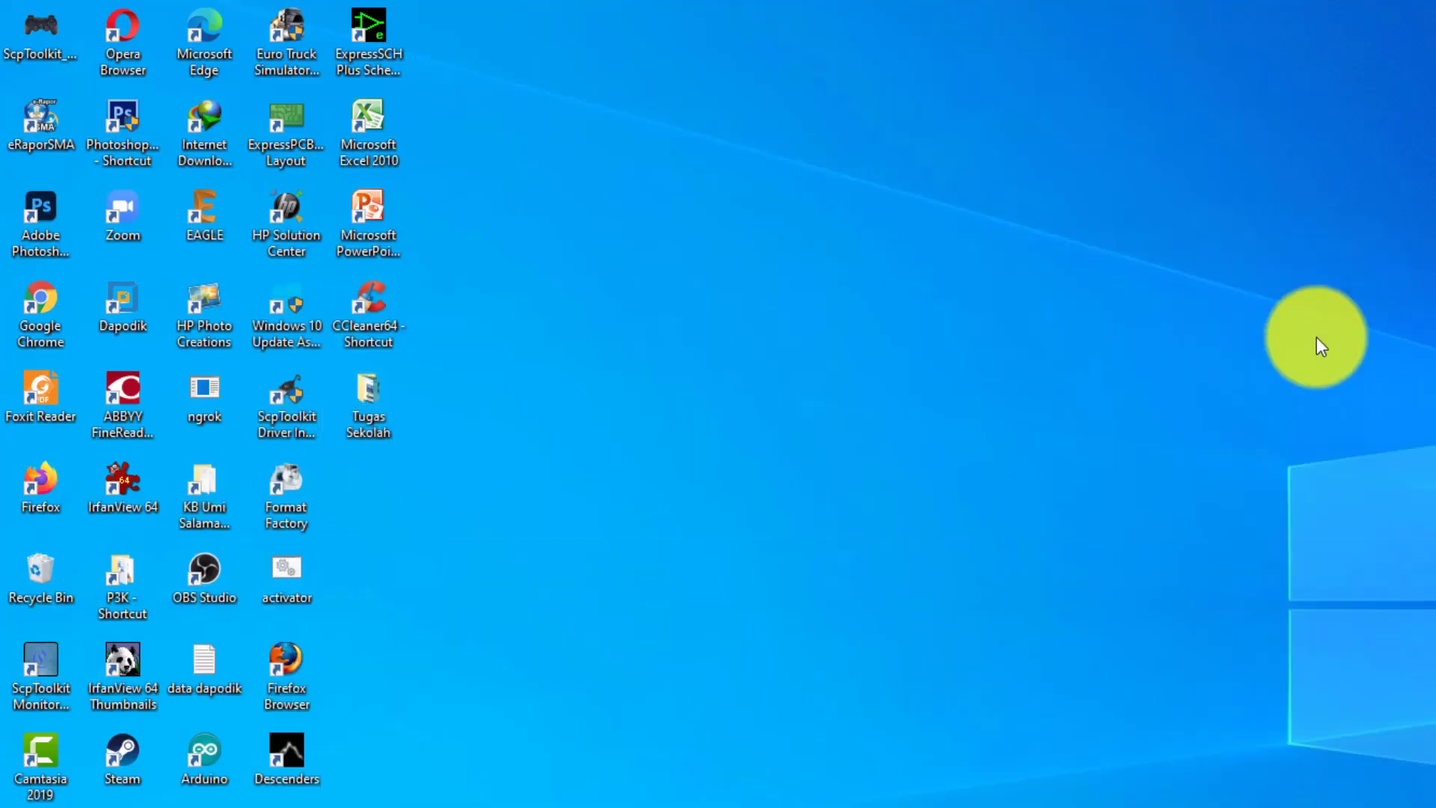
{"action": "double_click", "coordinate": [109, 492]}
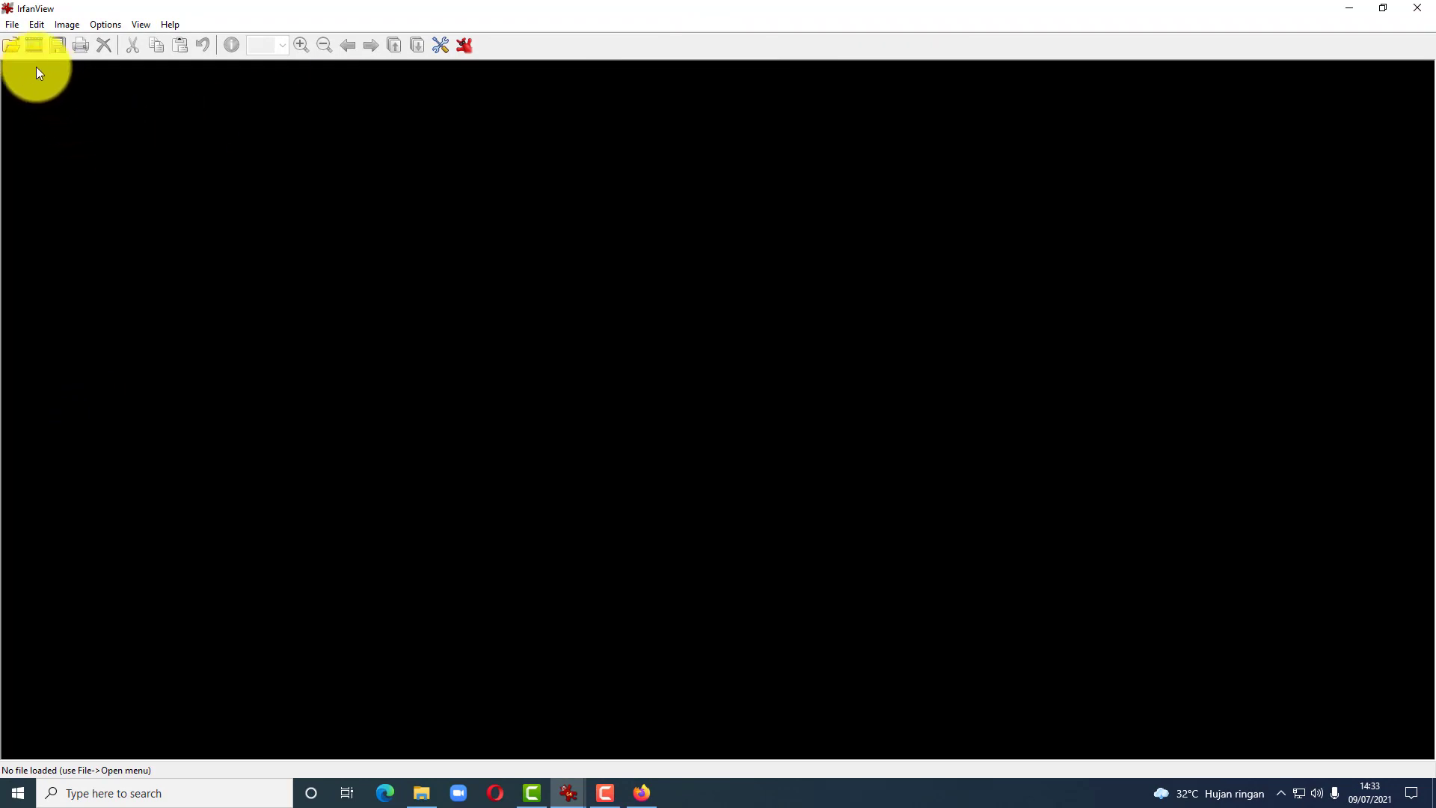
{"action": "left_click", "coordinate": [10, 25]}
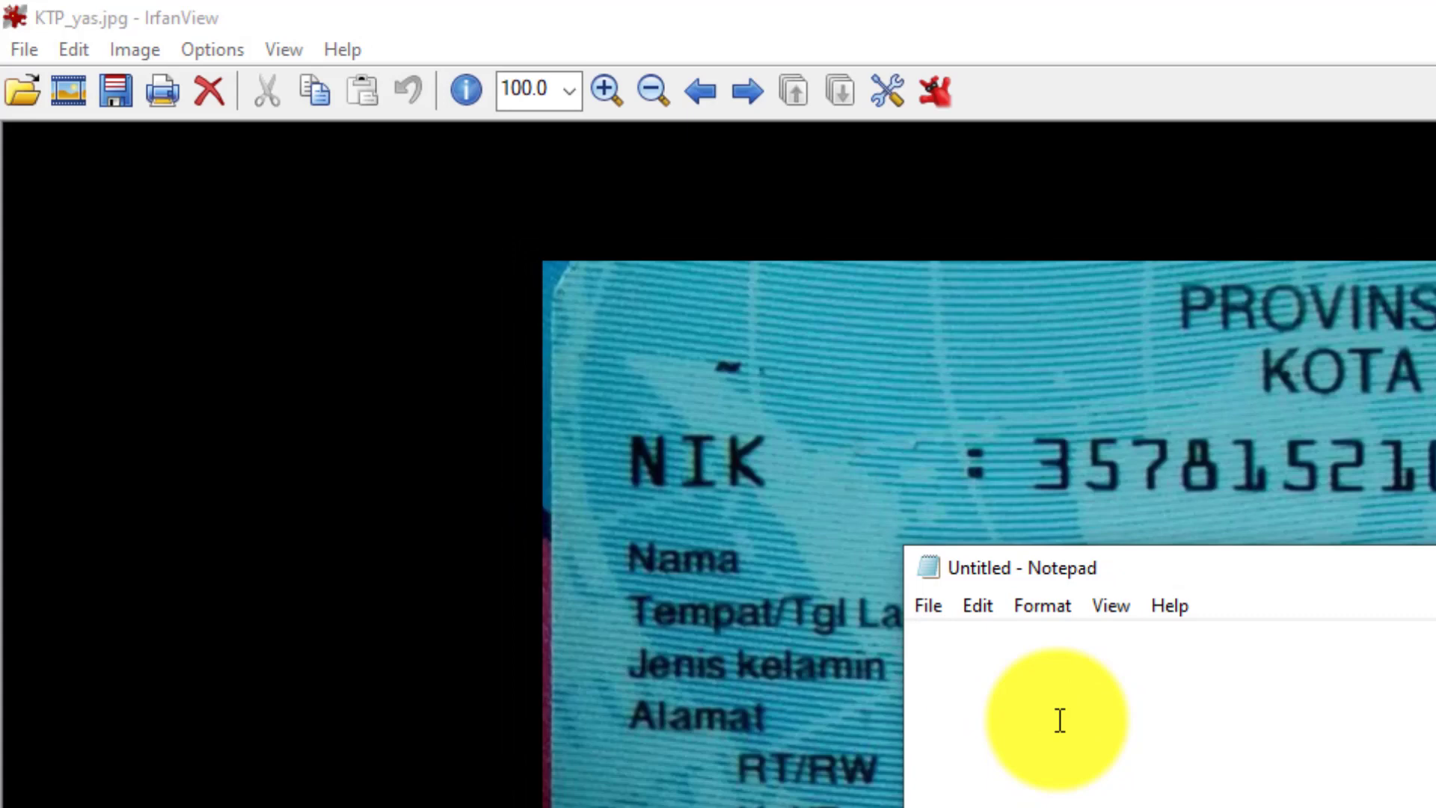
Step: Replace the stray 'I' with a new line reading IRFANVIEW in the Untitled Notepad note
{"action": "type", "text": "I"}
{"action": "key", "text": "BackSpace"}
{"action": "key", "text": "Return"}
{"action": "type", "text": "I"}
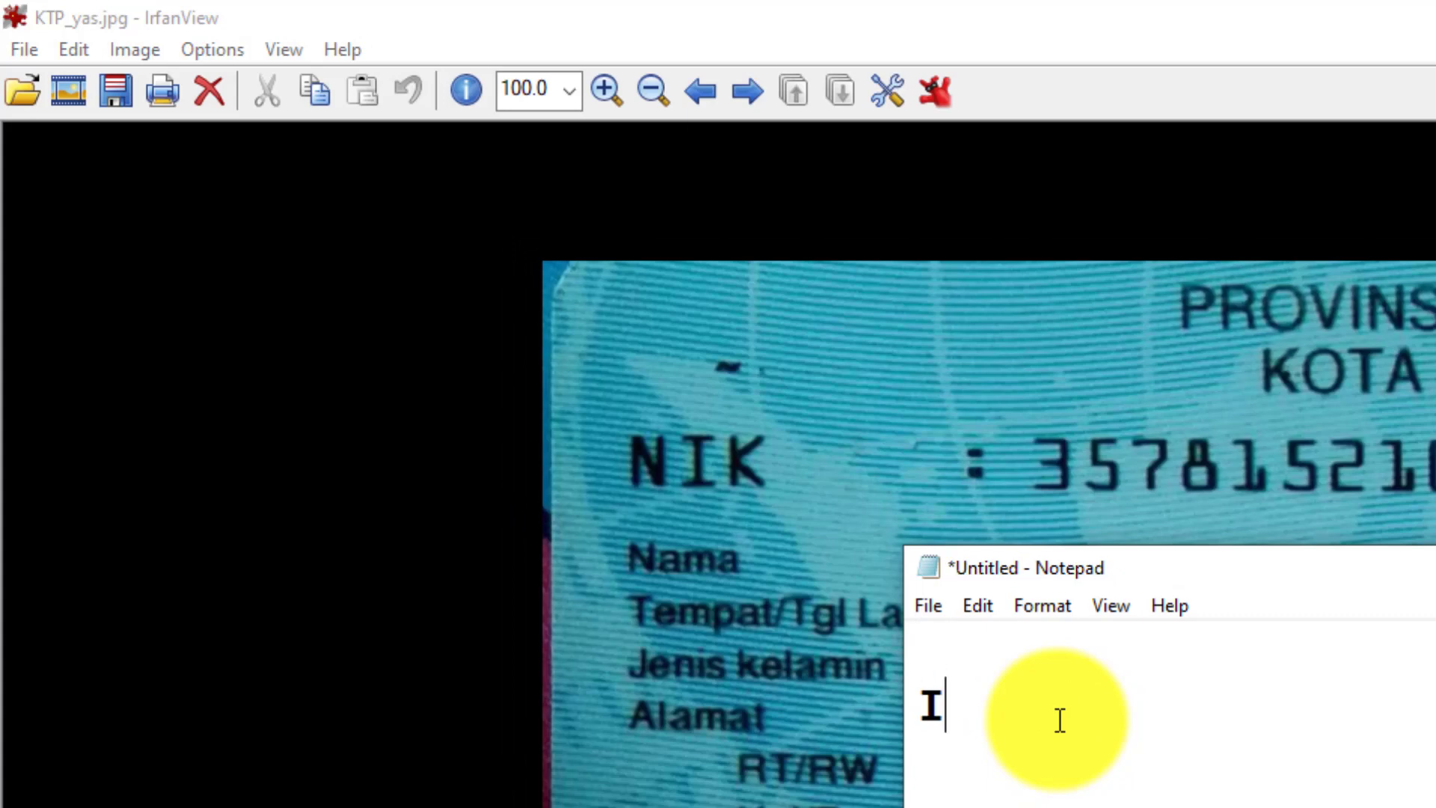
{"action": "type", "text": "RFA"}
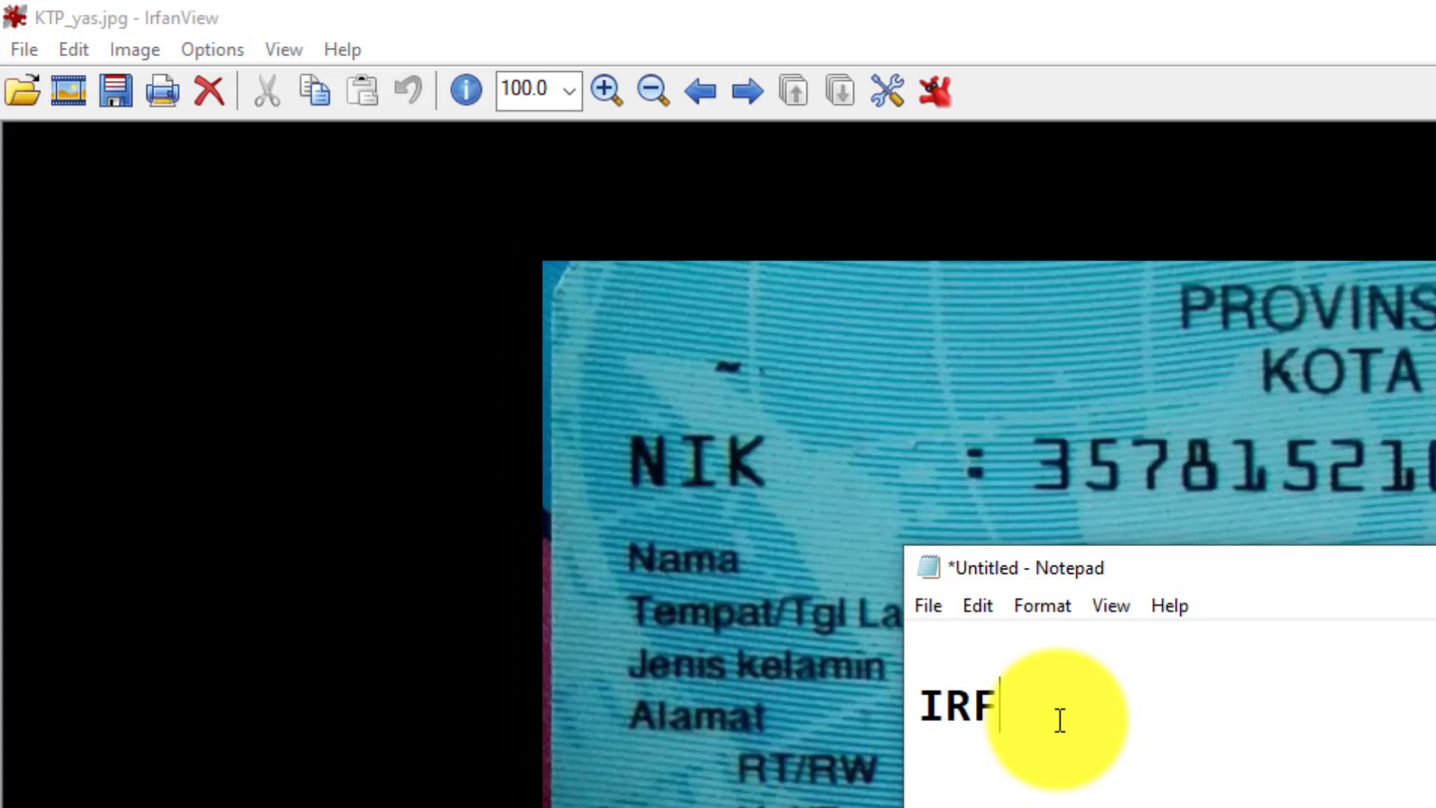
{"action": "type", "text": "NVIEW"}
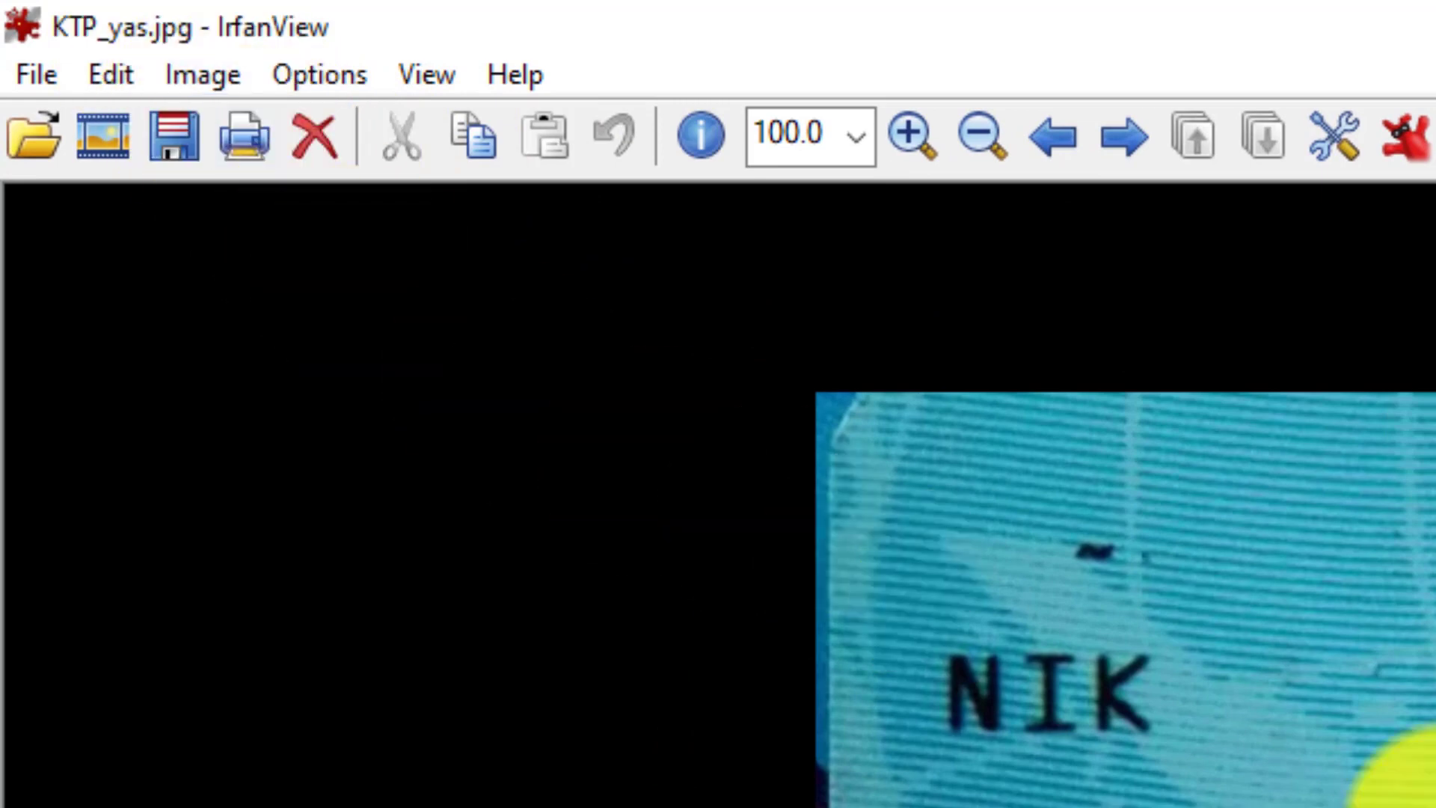
Step: In Image > Resize/Resample, enter width 1000 so height becomes 624, keeping aspect ratio preserved
{"action": "left_click", "coordinate": [201, 74]}
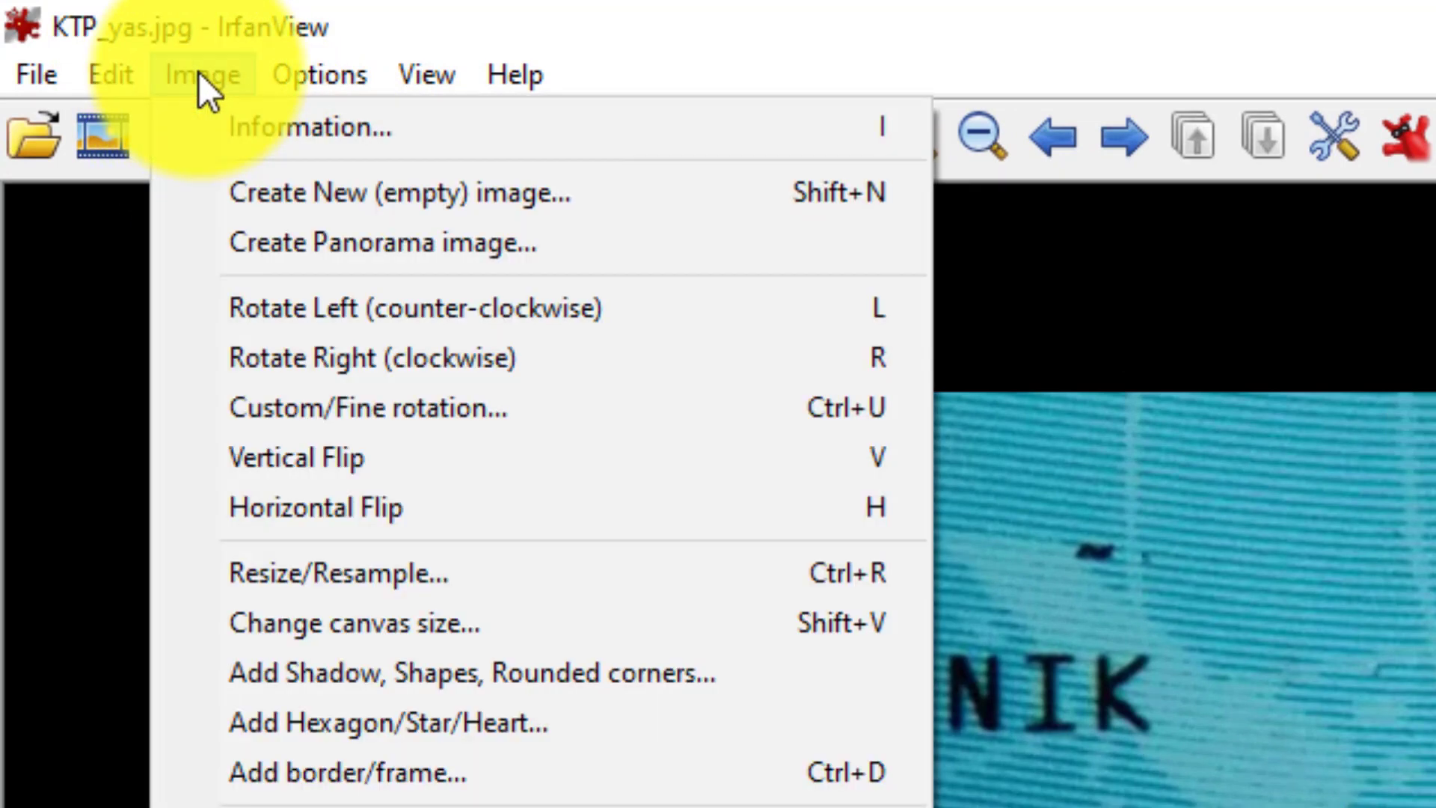
{"action": "left_click", "coordinate": [413, 573]}
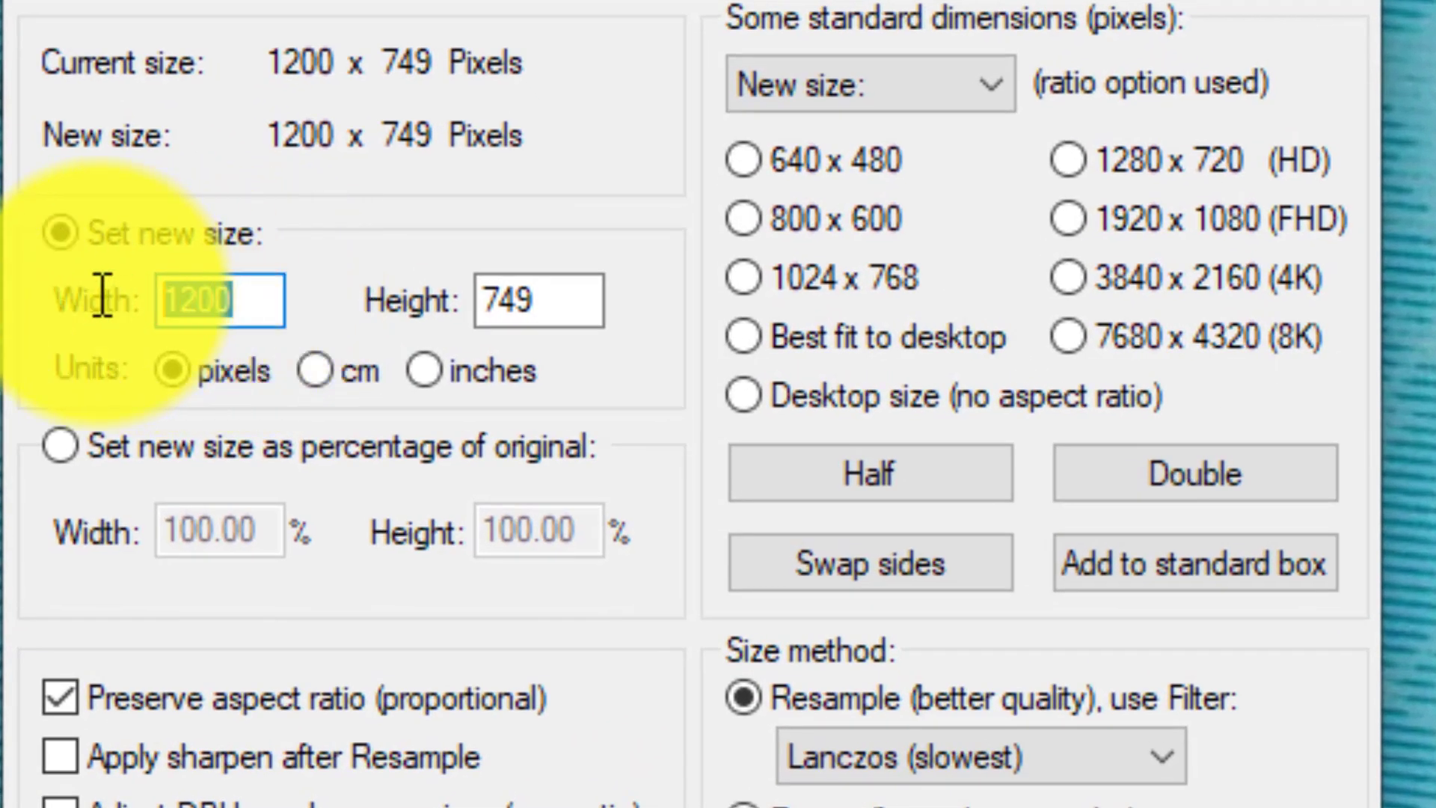
{"action": "left_click", "coordinate": [257, 290]}
{"action": "left_click", "coordinate": [218, 292]}
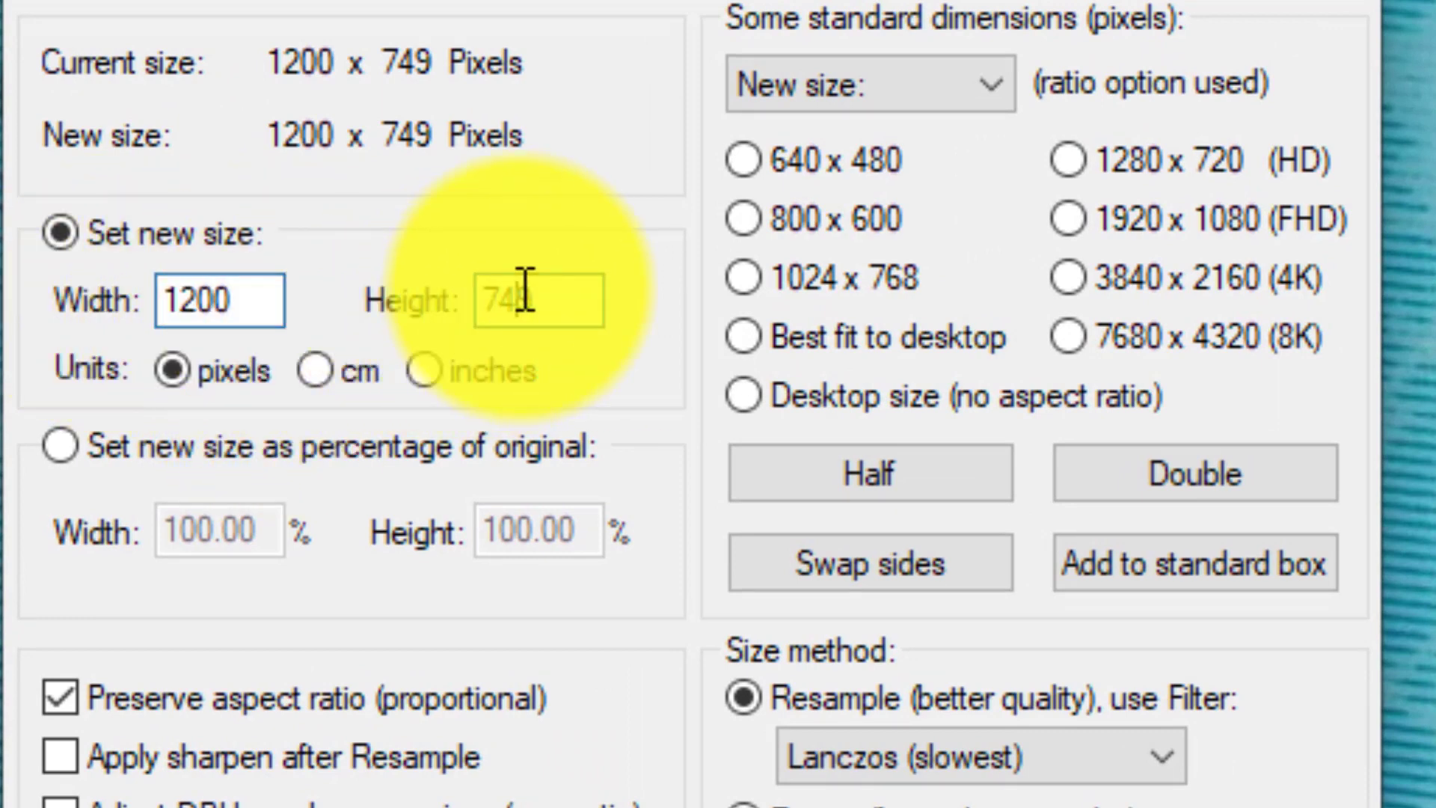
{"action": "left_click", "coordinate": [564, 299]}
{"action": "left_click", "coordinate": [249, 296]}
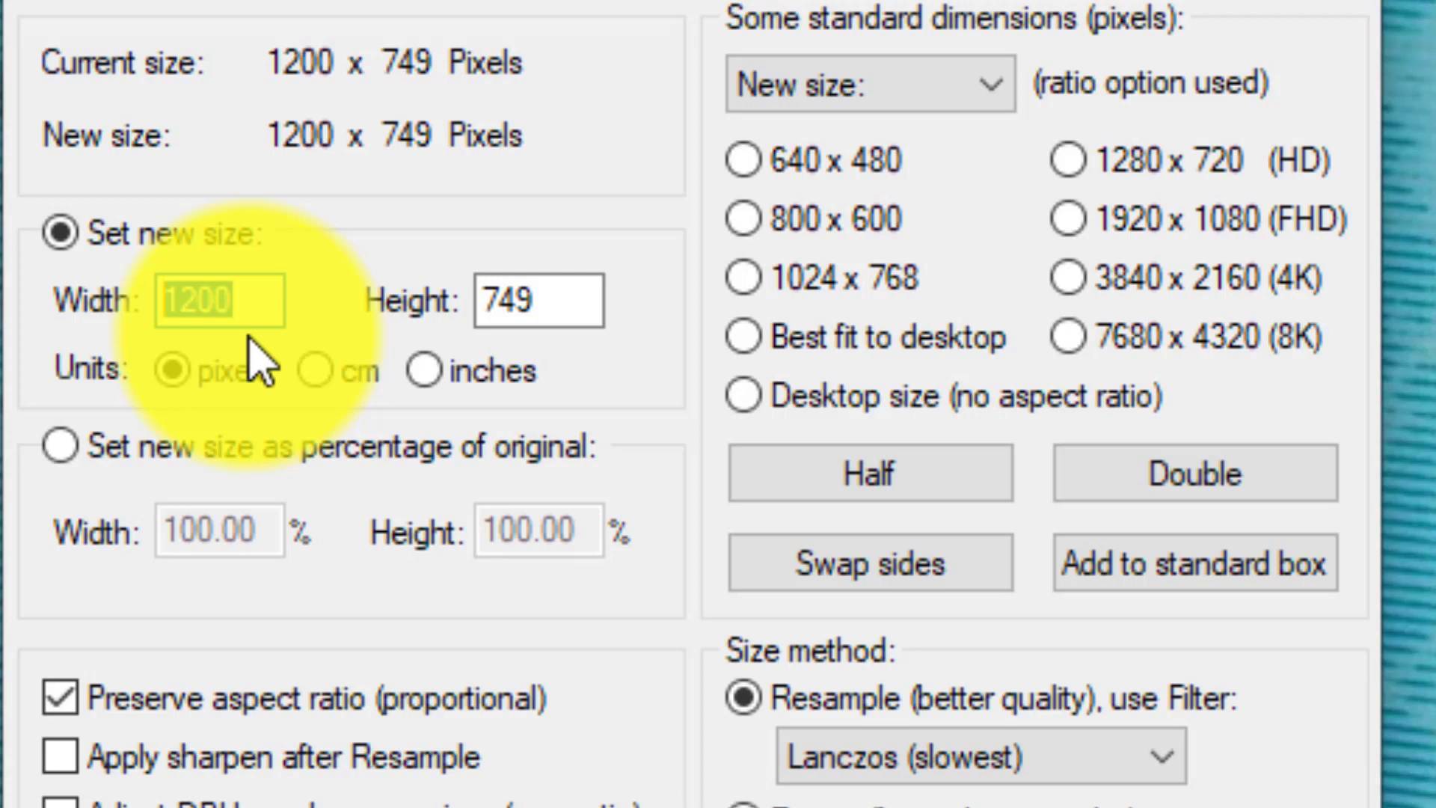
{"action": "type", "text": "1000"}
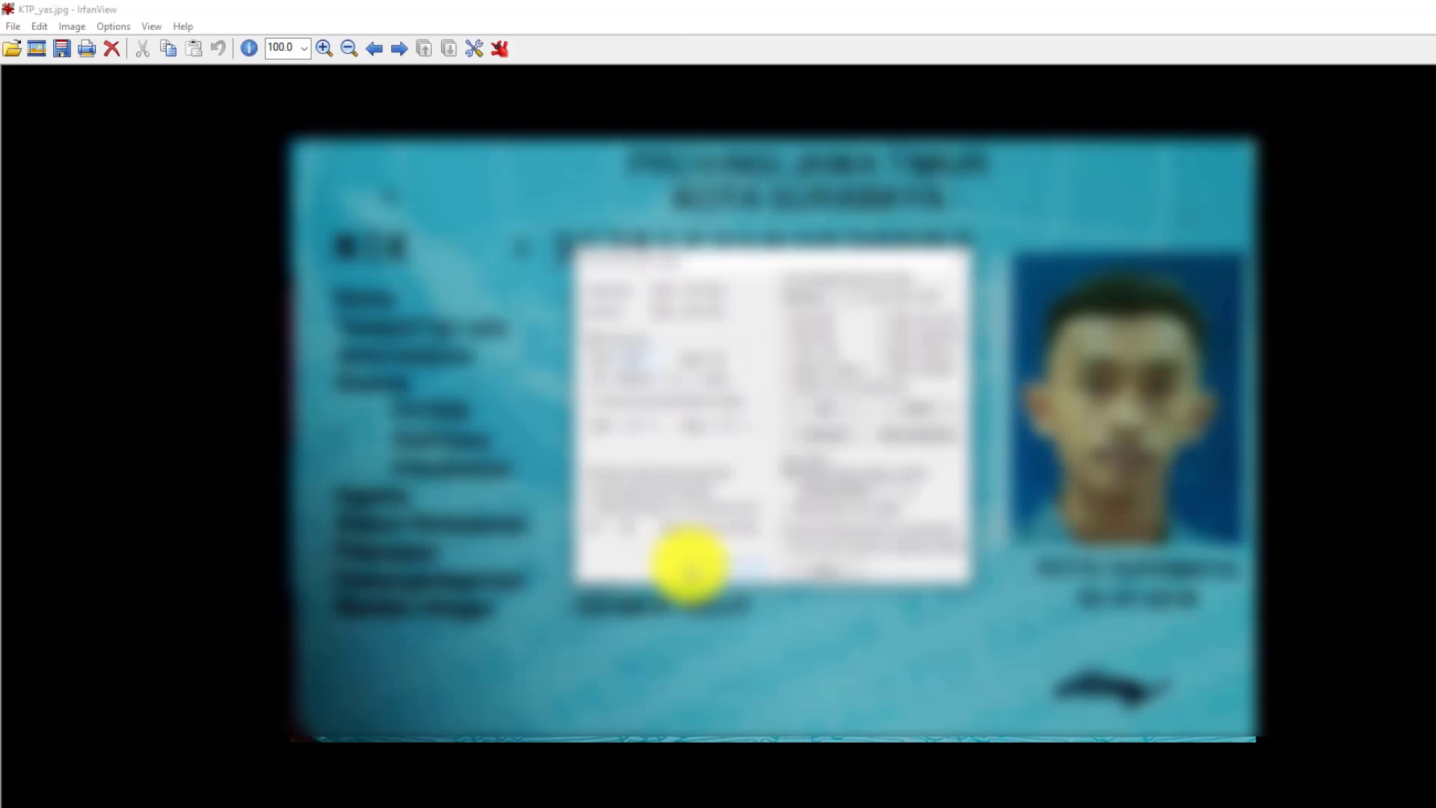
Step: Apply the 1000 x 624 resize, then resize KTP_yas.jpg again to a smaller width
{"action": "left_click", "coordinate": [688, 565]}
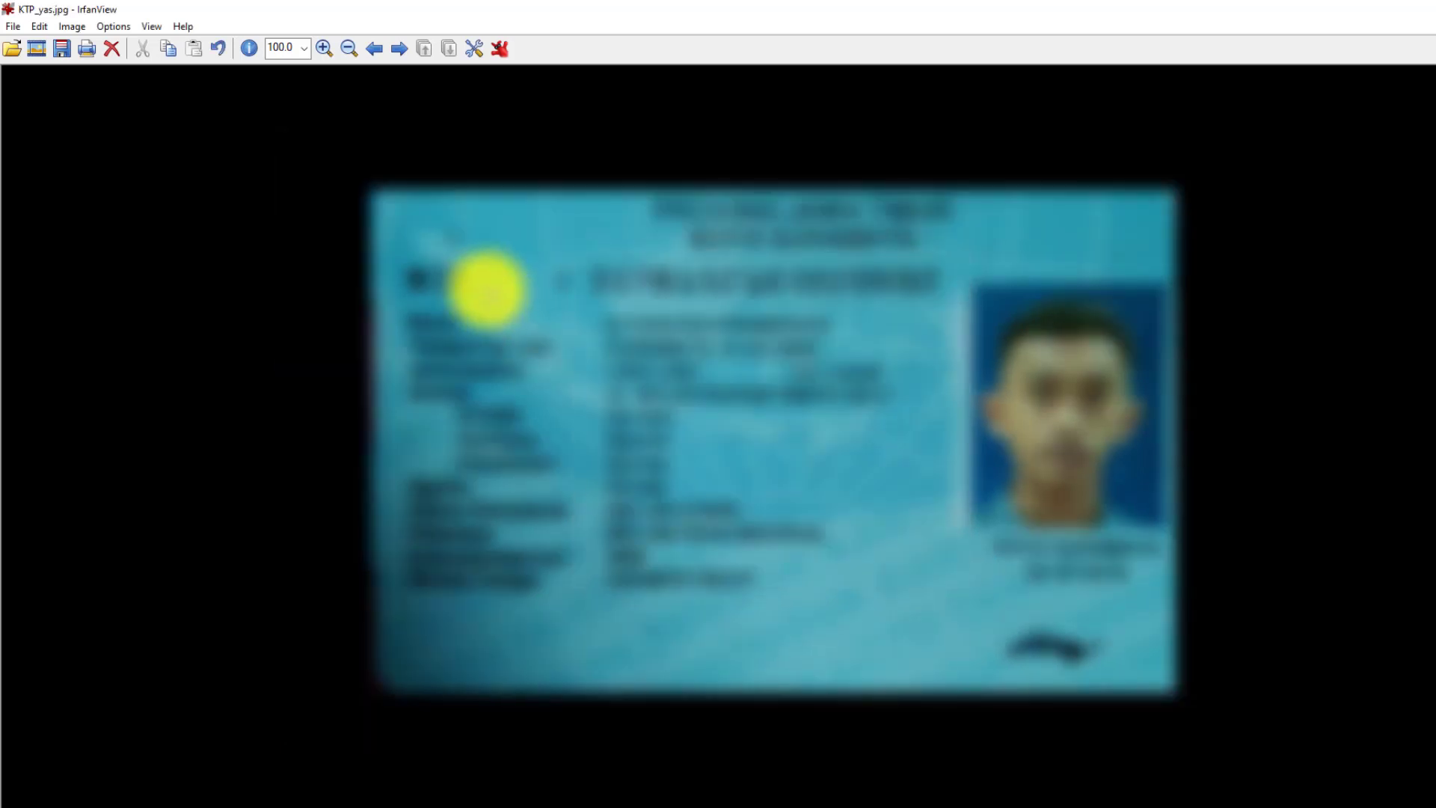
{"action": "left_click", "coordinate": [72, 26]}
{"action": "left_click", "coordinate": [193, 221]}
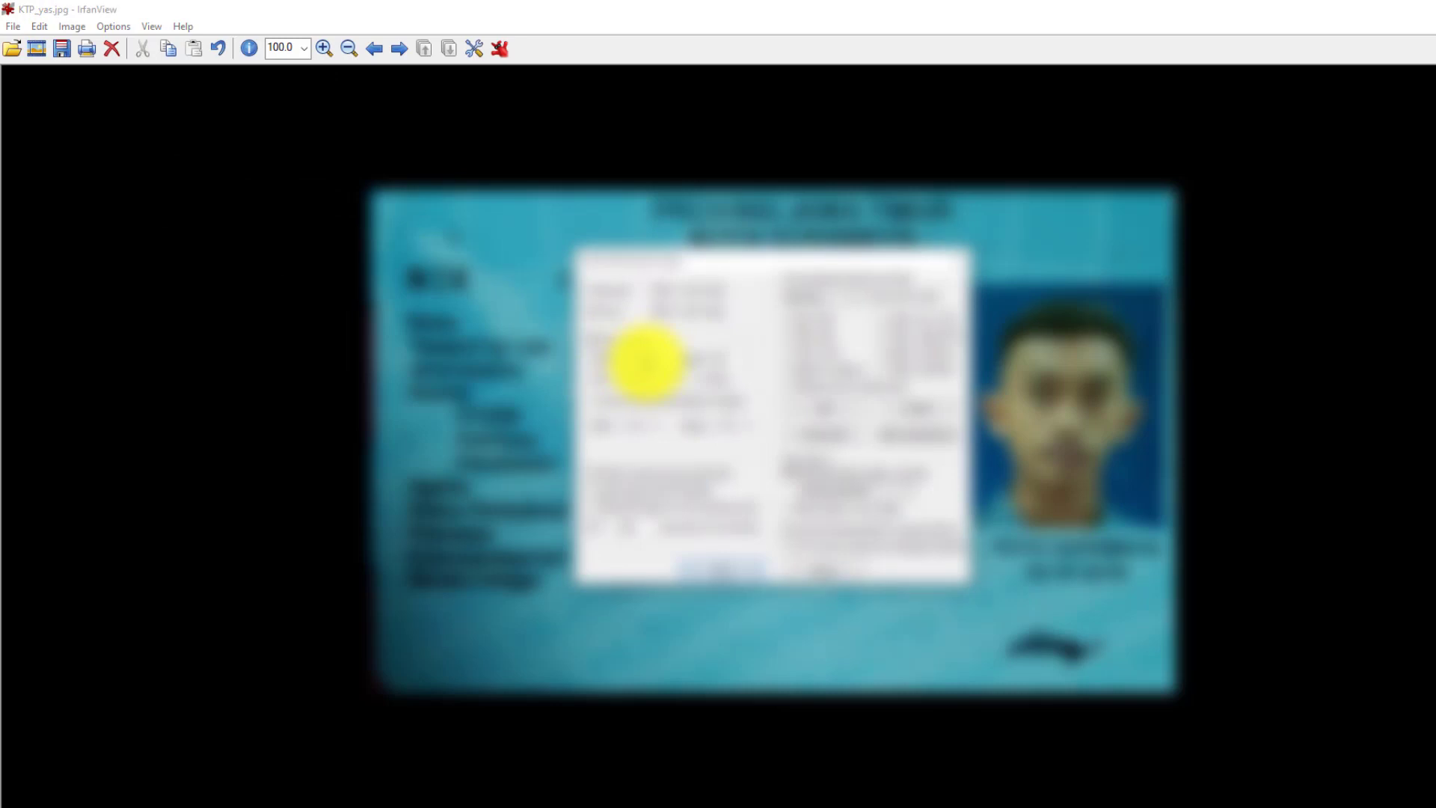
{"action": "key", "text": "BackSpace"}
{"action": "key", "text": "BackSpace"}
{"action": "key", "text": "BackSpace"}
{"action": "key", "text": "BackSpace"}
{"action": "type", "text": "00"}
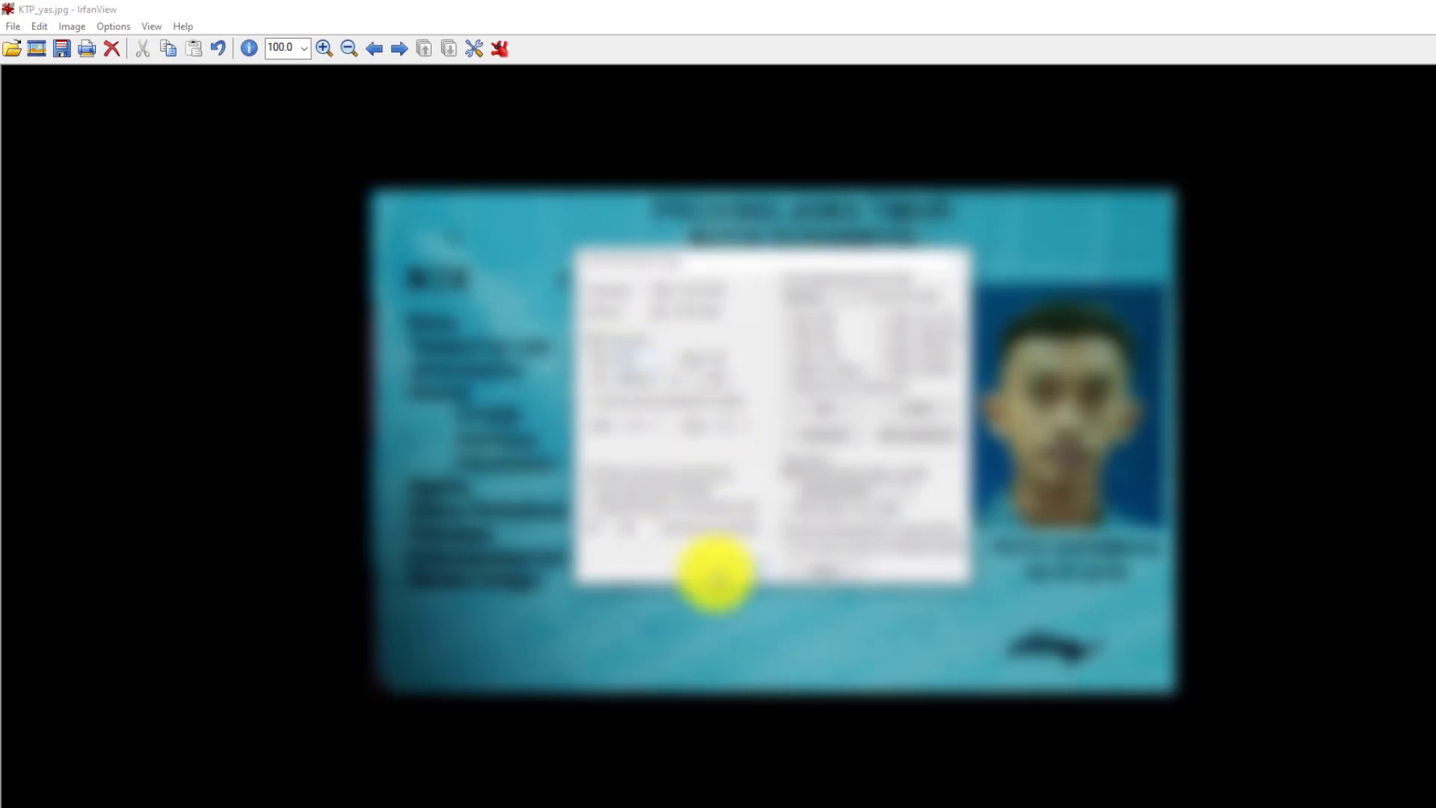
{"action": "left_click", "coordinate": [713, 569]}
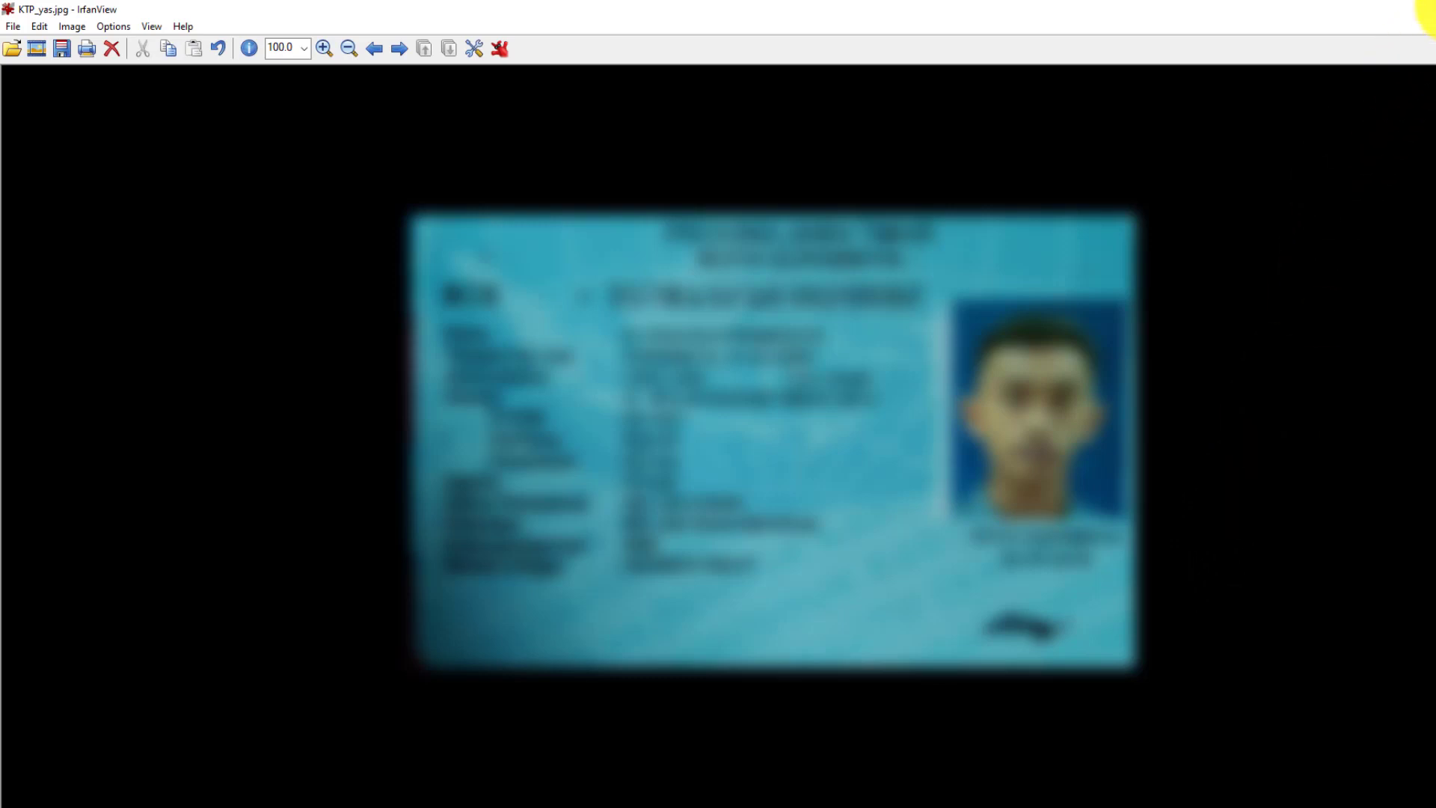
Step: Close the IrfanView window to return to the SSCASN registration form
{"action": "left_click", "coordinate": [1427, 9]}
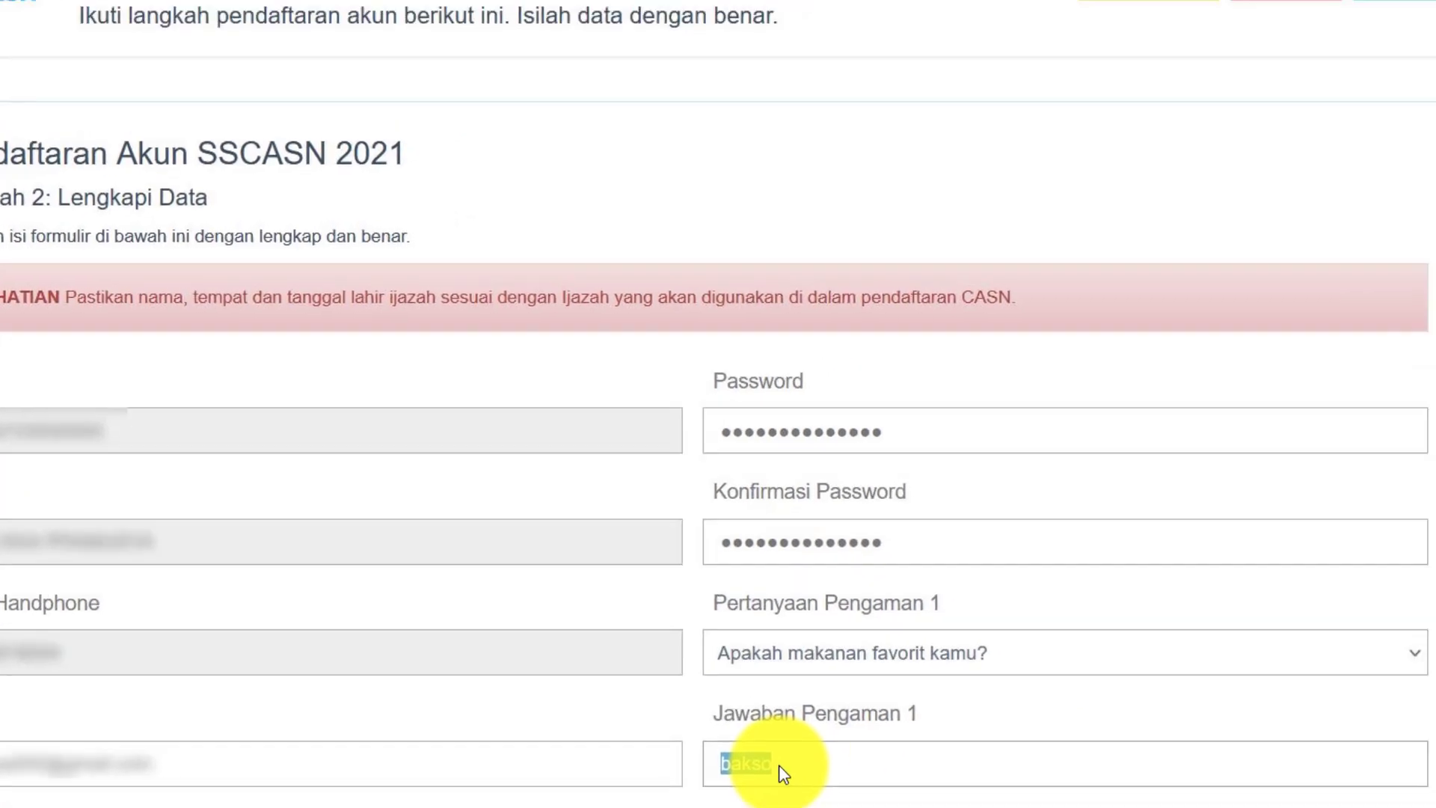
Step: Scroll down the Lengkapi Data form toward the CAPTCHA
{"action": "scroll", "coordinate": [869, 686], "scroll_direction": "down", "scroll_amount": 8}
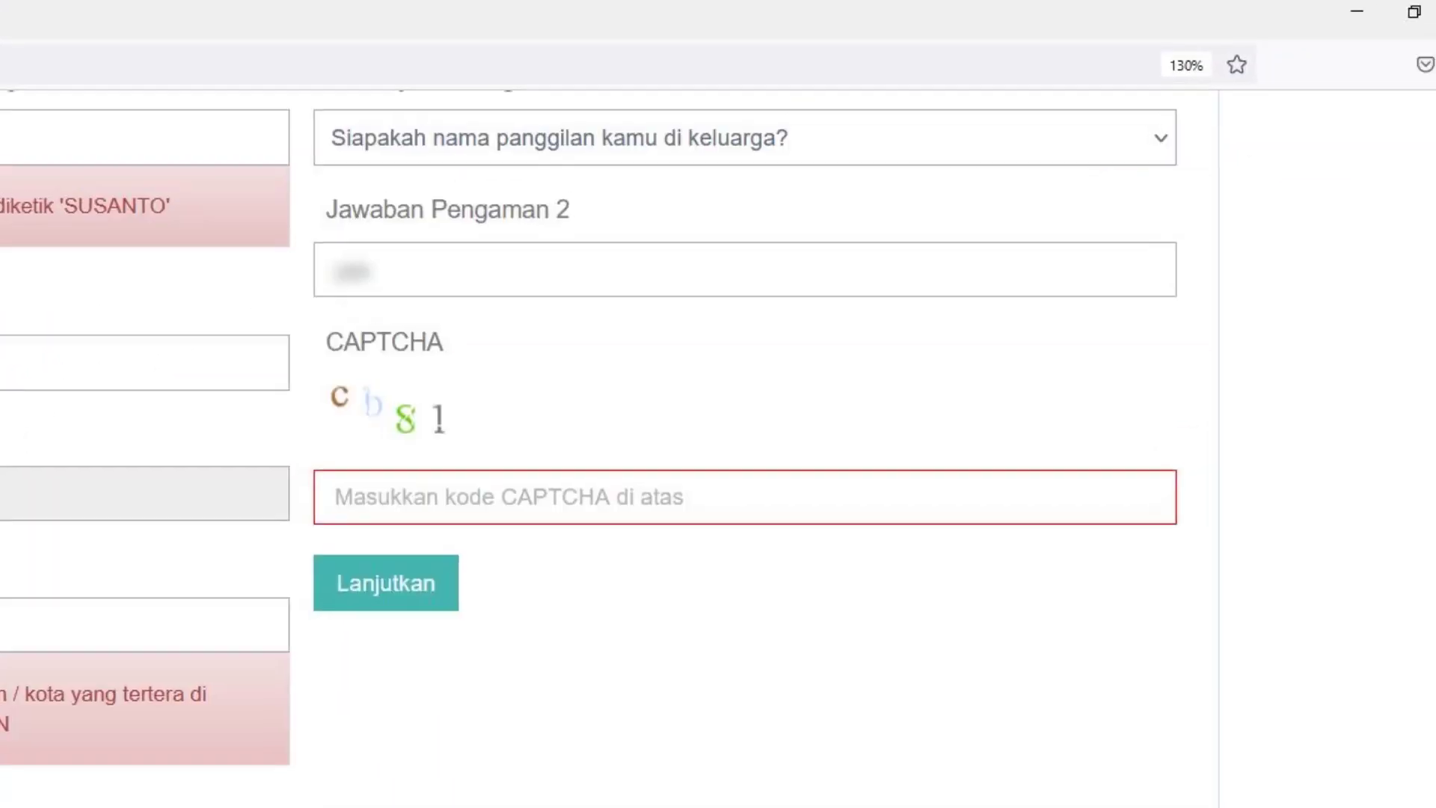